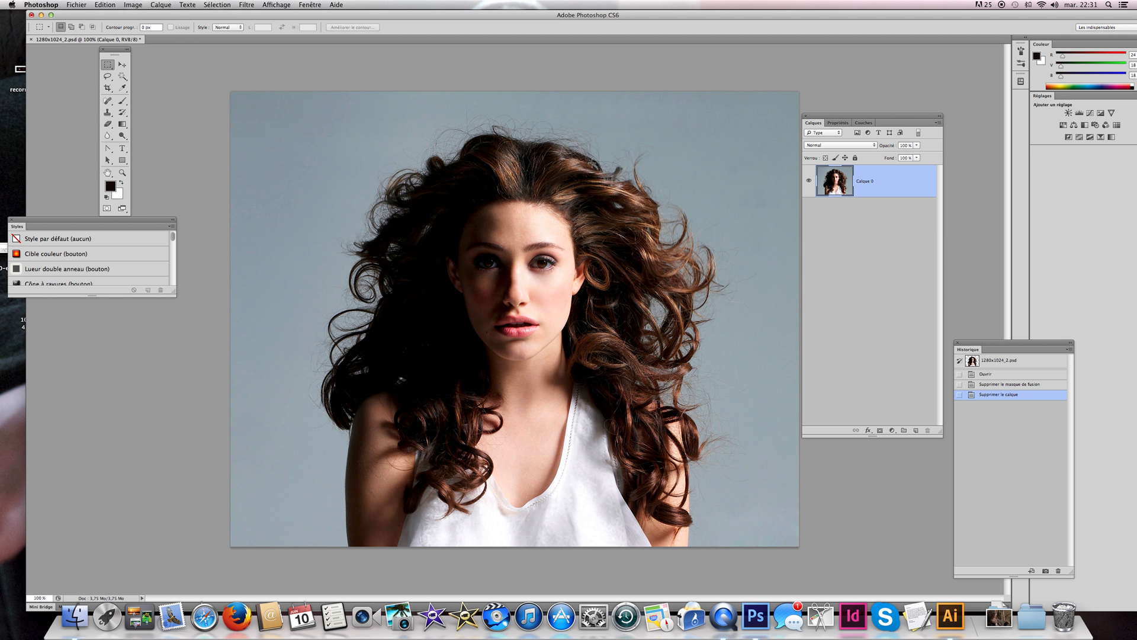
# Examine the Rouge, Vert and Bleu channels individually to compare the contrast between hair and background
pyautogui.click(864, 123)
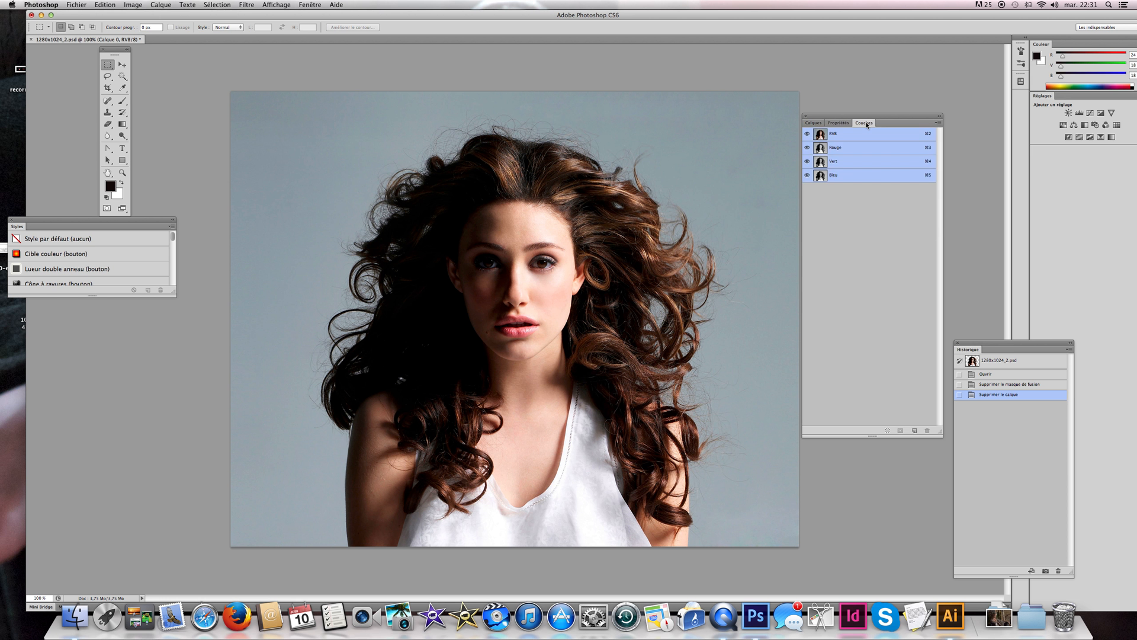
pyautogui.click(846, 164)
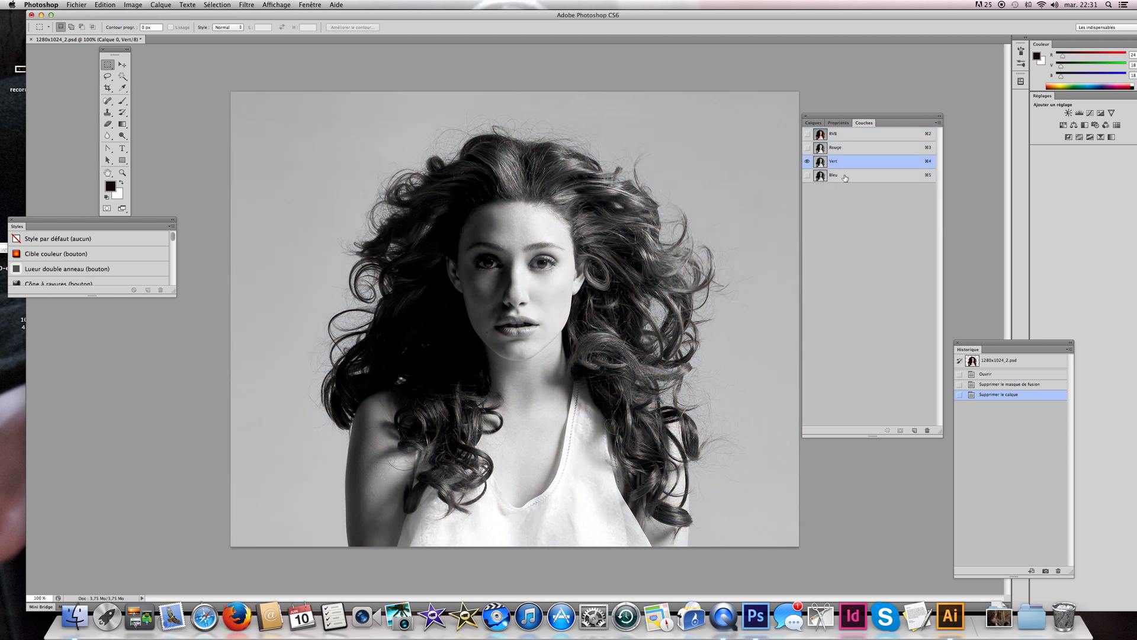
pyautogui.click(845, 177)
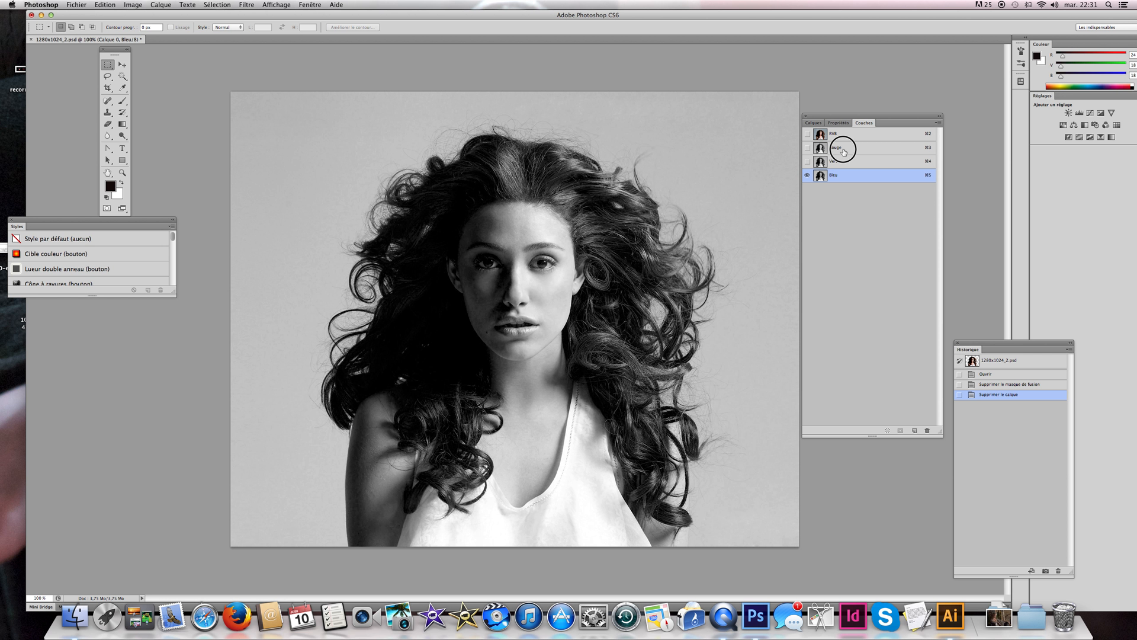
pyautogui.click(842, 150)
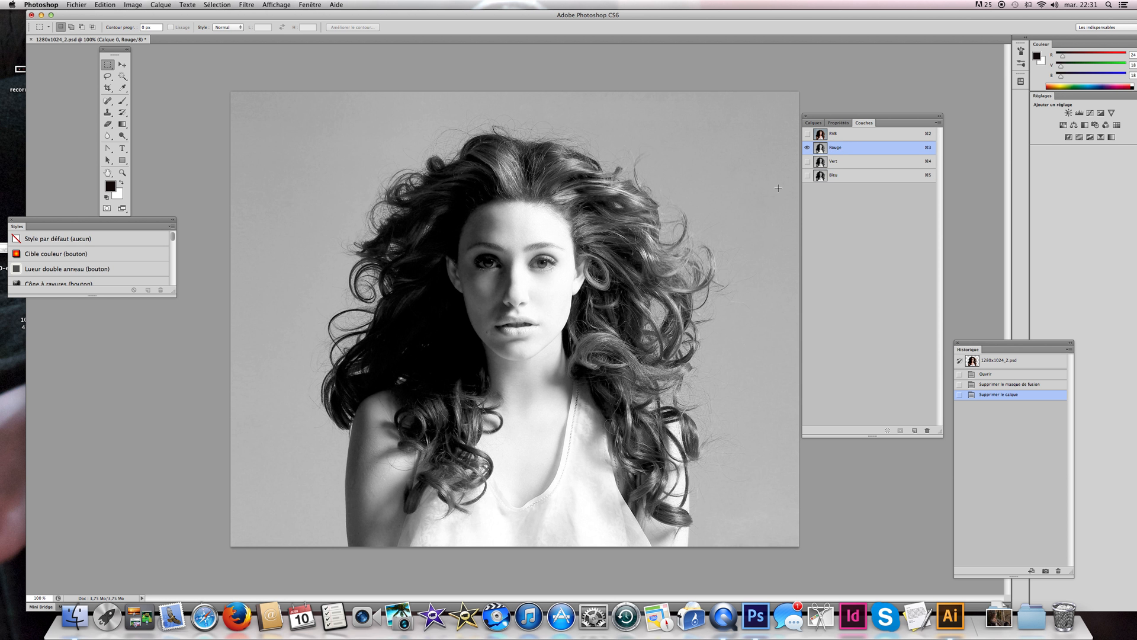
pyautogui.click(866, 161)
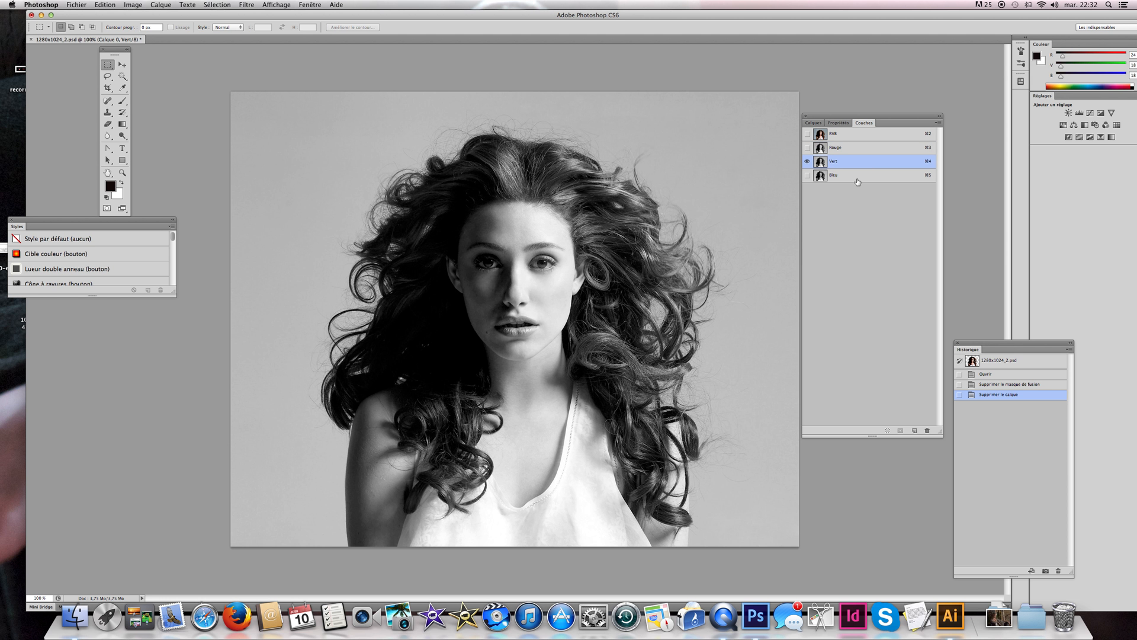
pyautogui.click(857, 178)
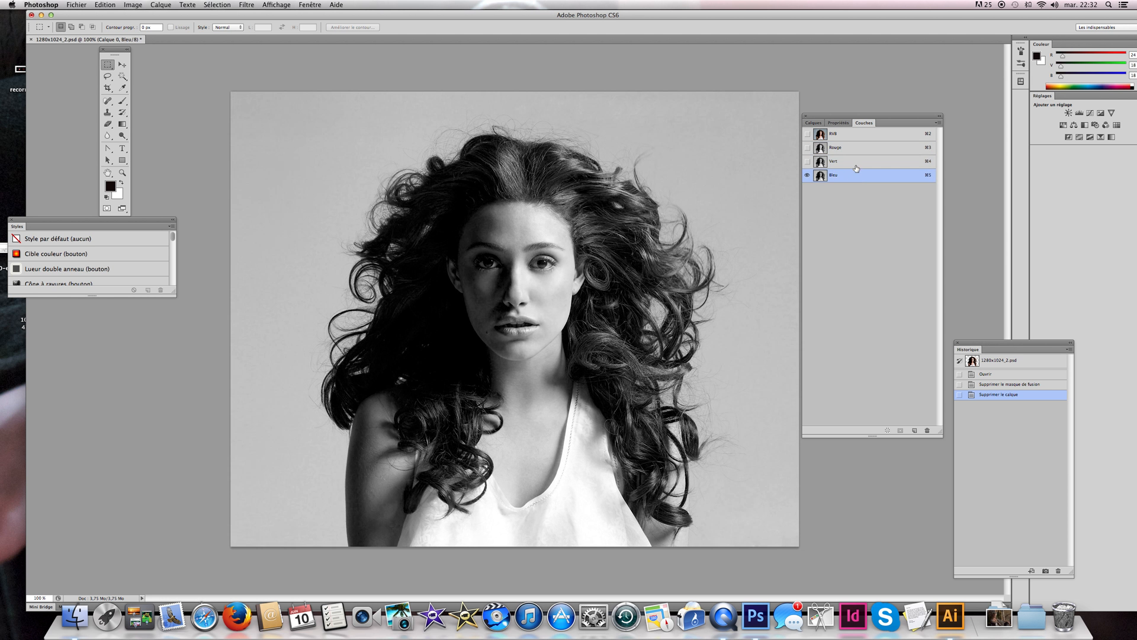
pyautogui.click(853, 160)
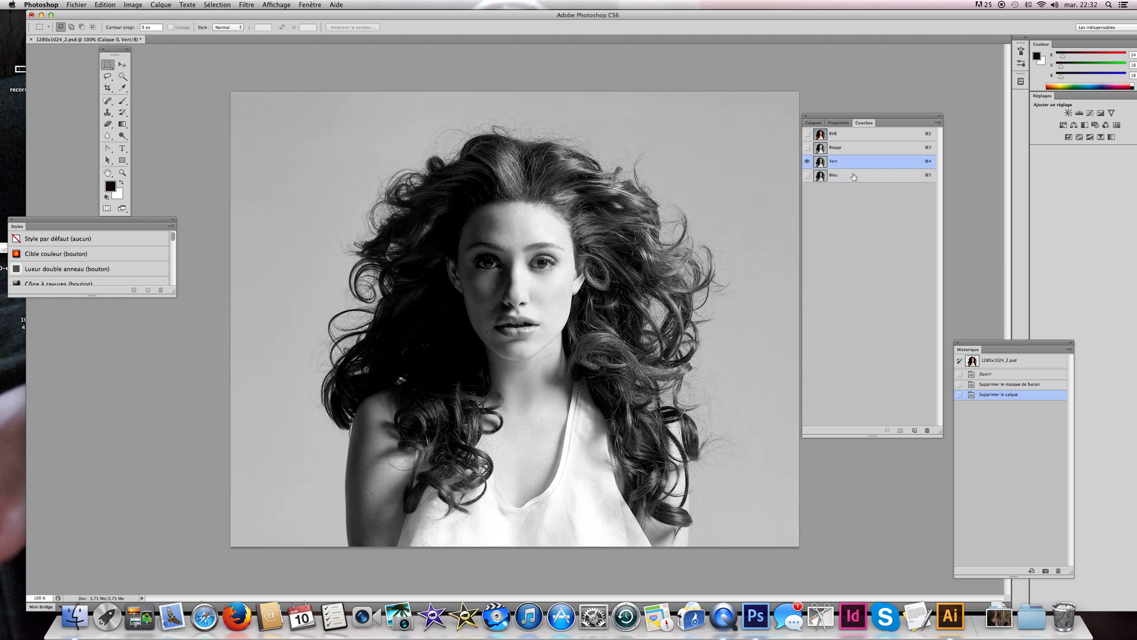
pyautogui.click(853, 176)
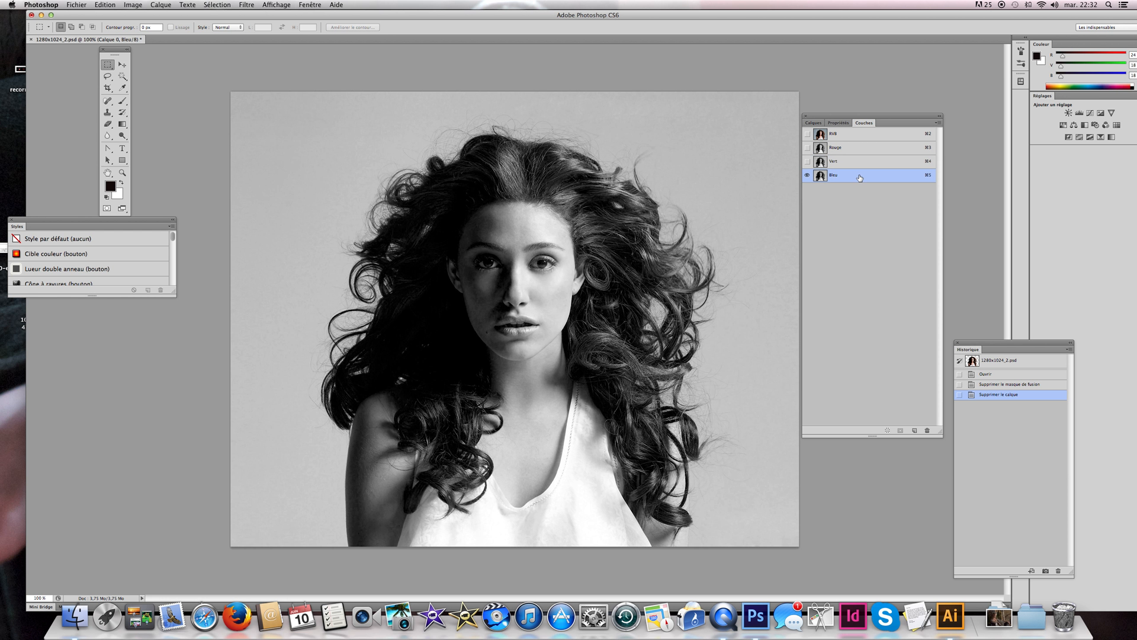
# Convert the image from RGB to the CMYK colour mode (Couleurs CMJN), accepting the proposed profile
pyautogui.click(133, 5)
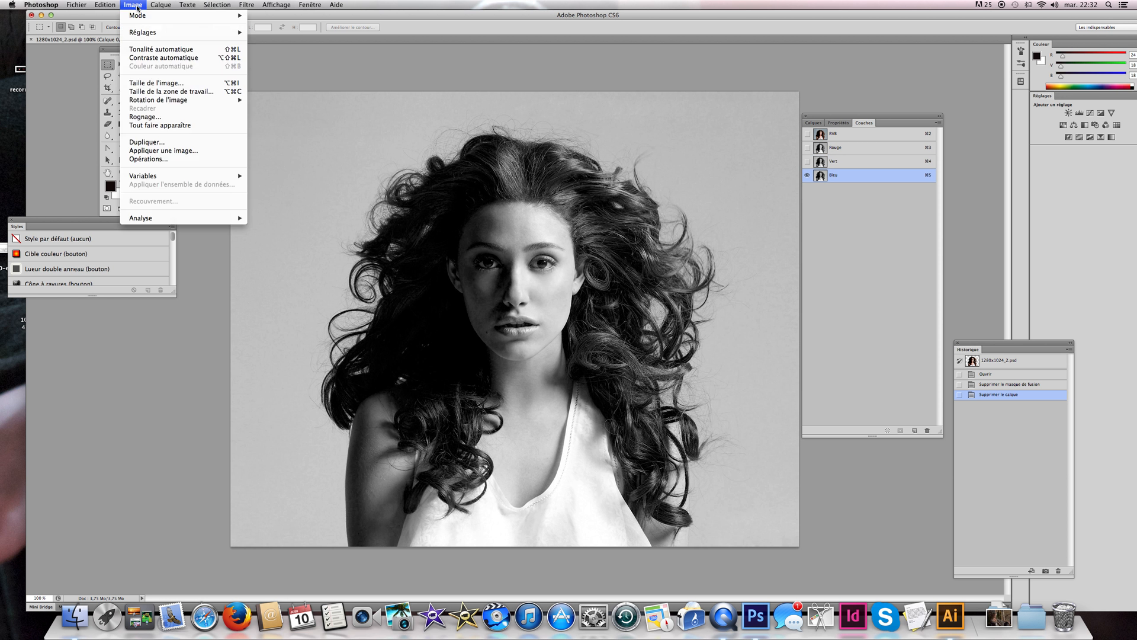
pyautogui.moveTo(177, 15)
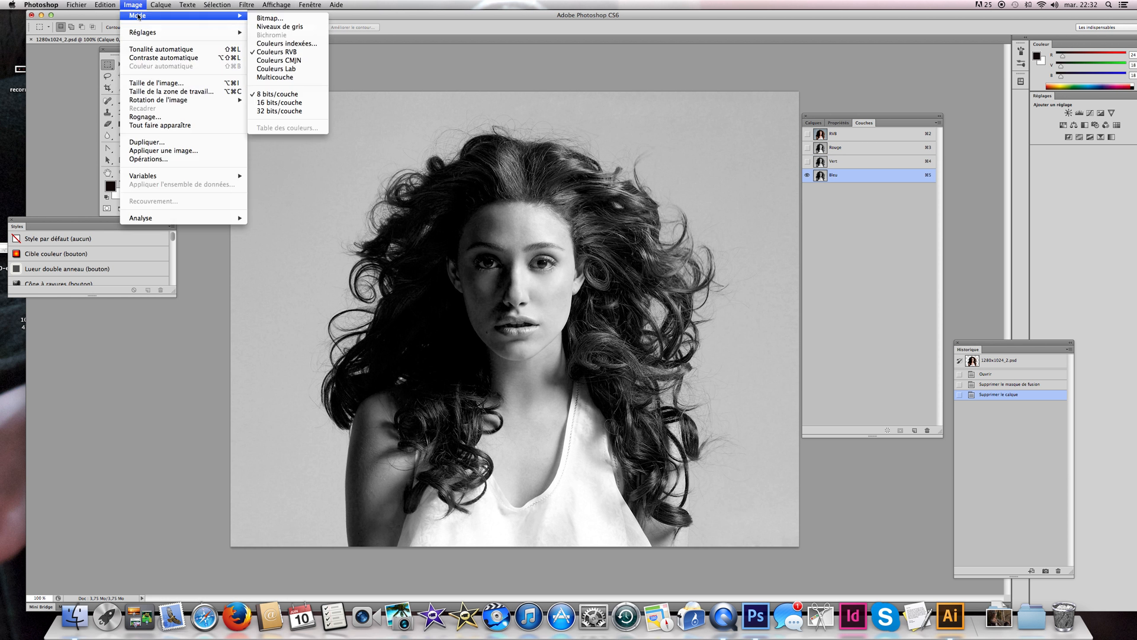
pyautogui.click(302, 62)
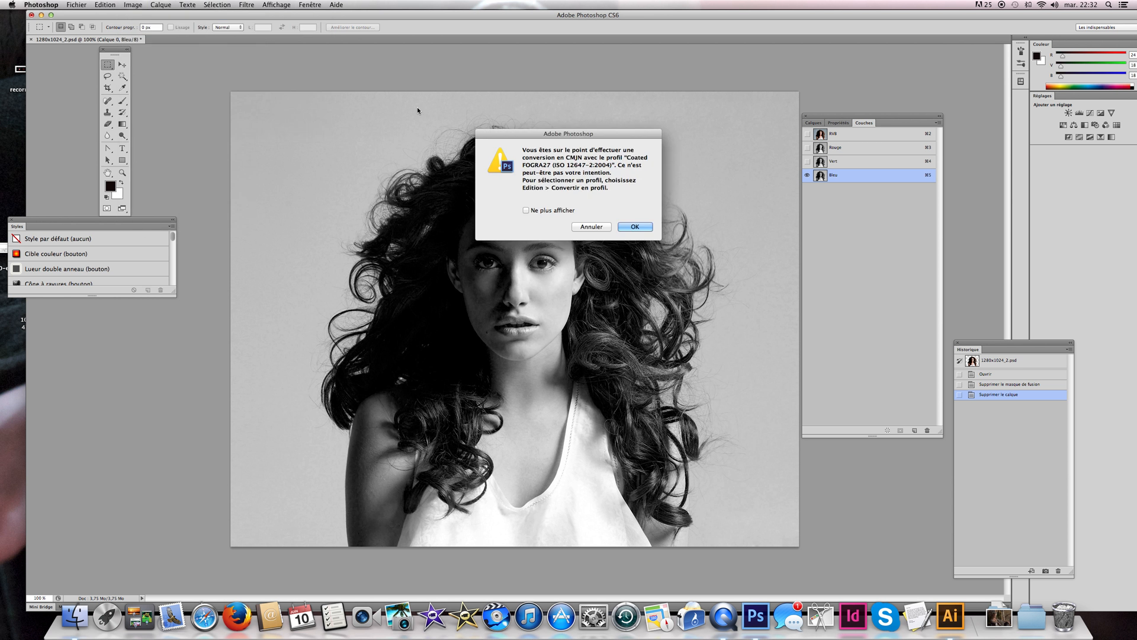
pyautogui.click(643, 228)
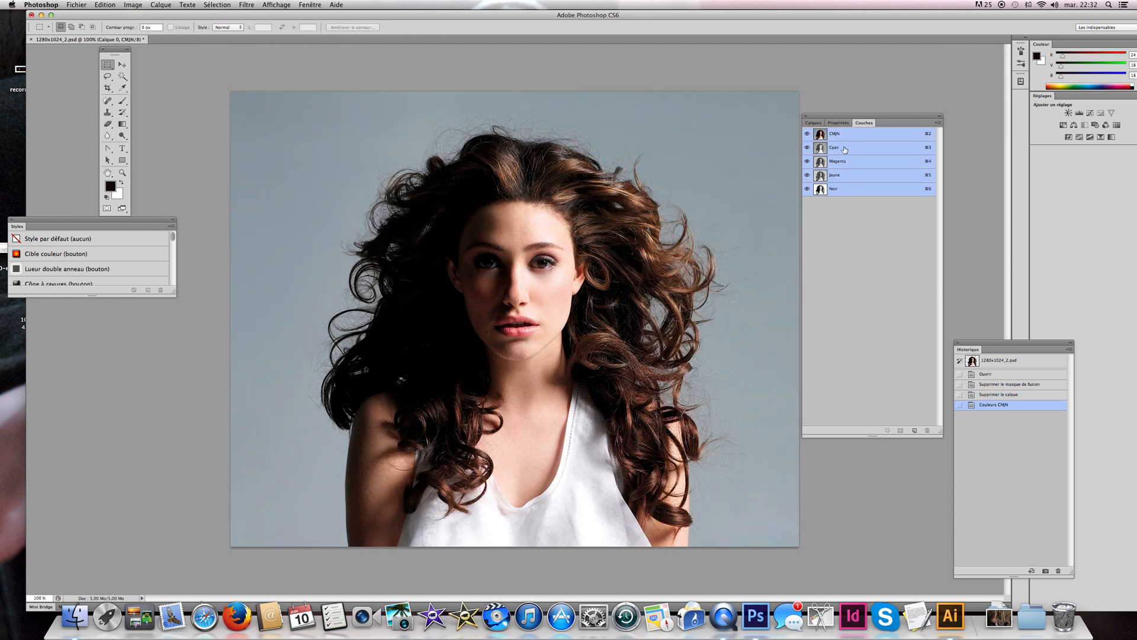
# Examine the Cyan, Magenta, Jaune and Noir channels individually, and undo the CMYK conversion
pyautogui.click(845, 148)
pyautogui.click(846, 161)
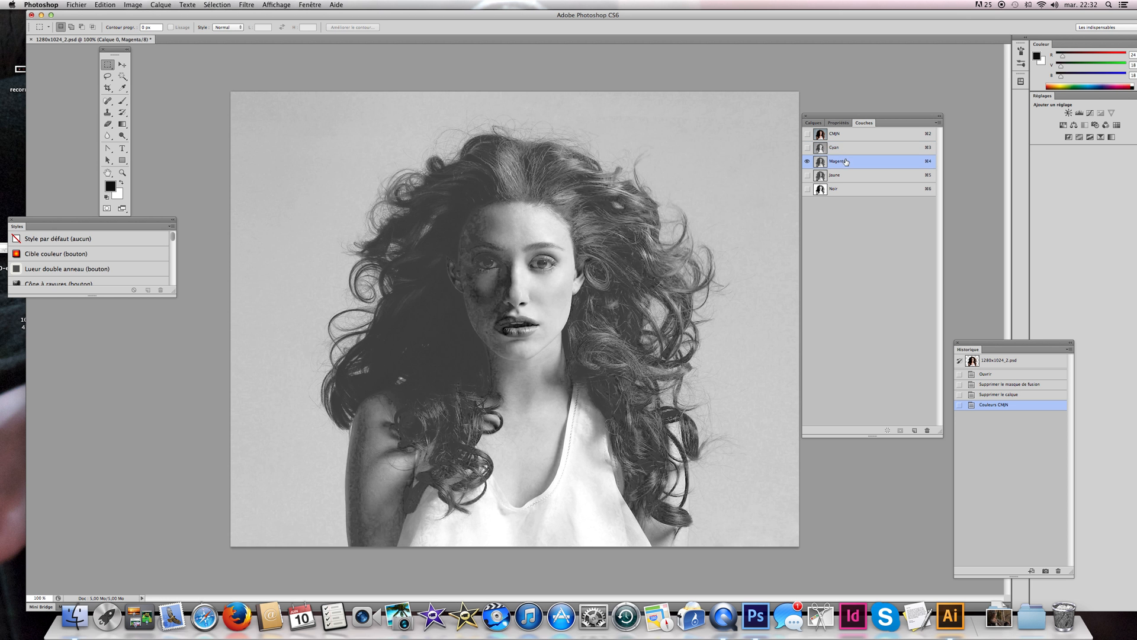
pyautogui.click(847, 176)
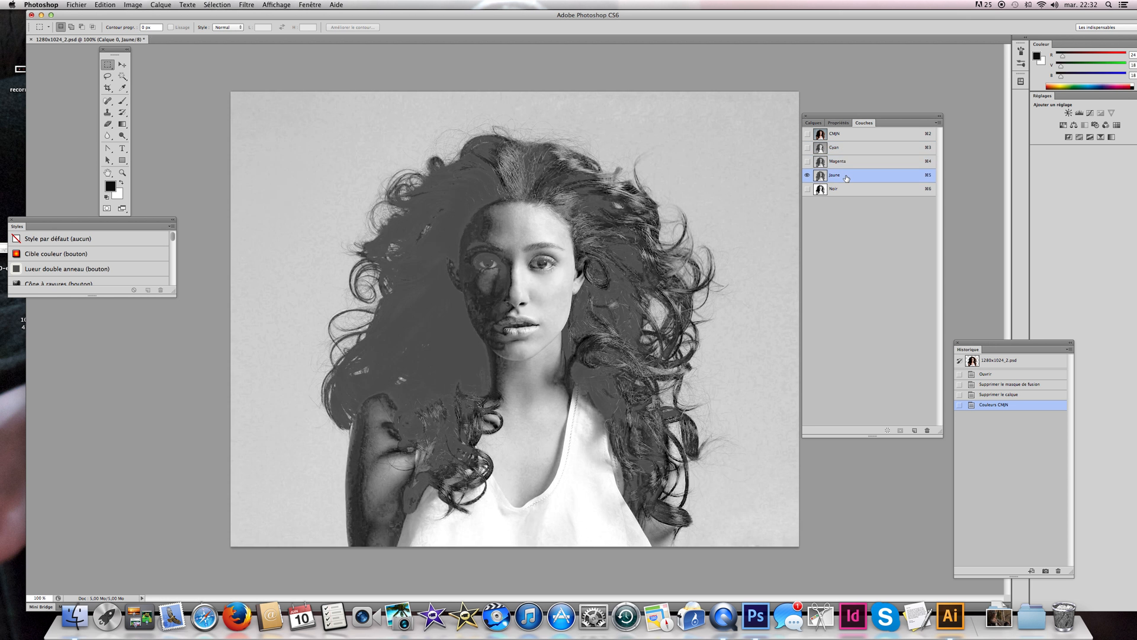
pyautogui.click(845, 189)
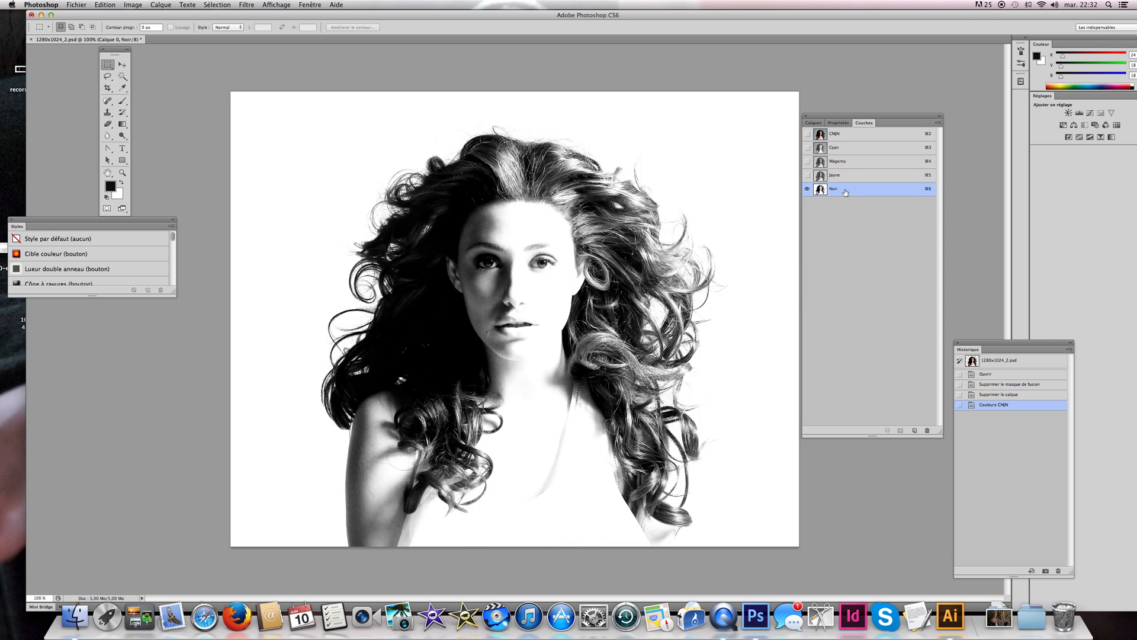
pyautogui.press('super+z')
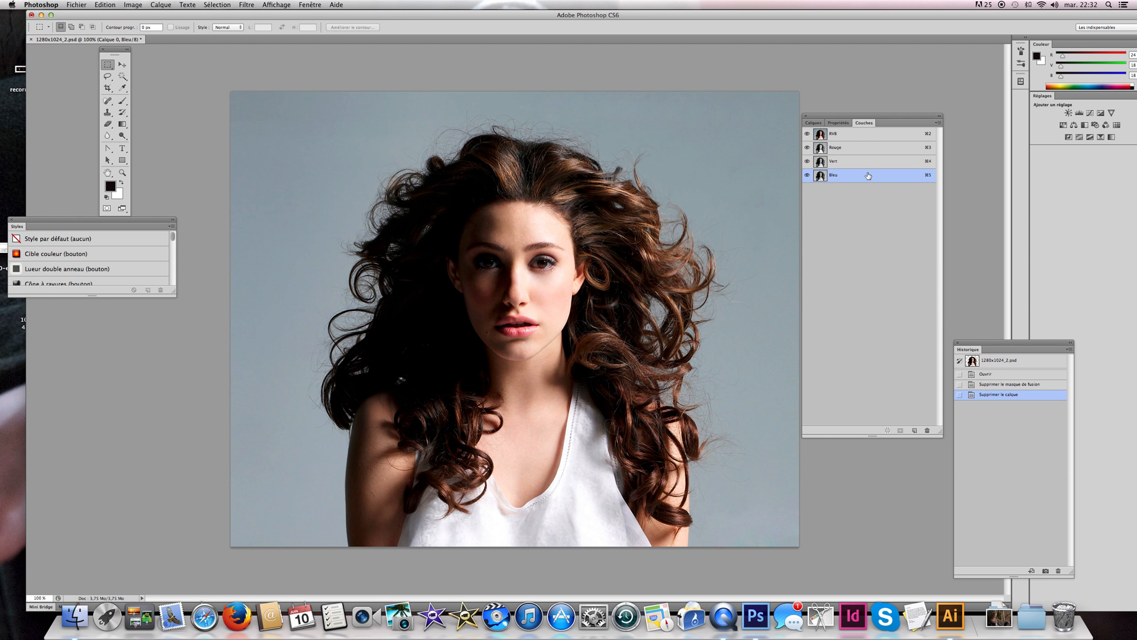
# Compare the red, green and blue channels again in isolation, ending with only the Bleu channel displayed
pyautogui.click(854, 162)
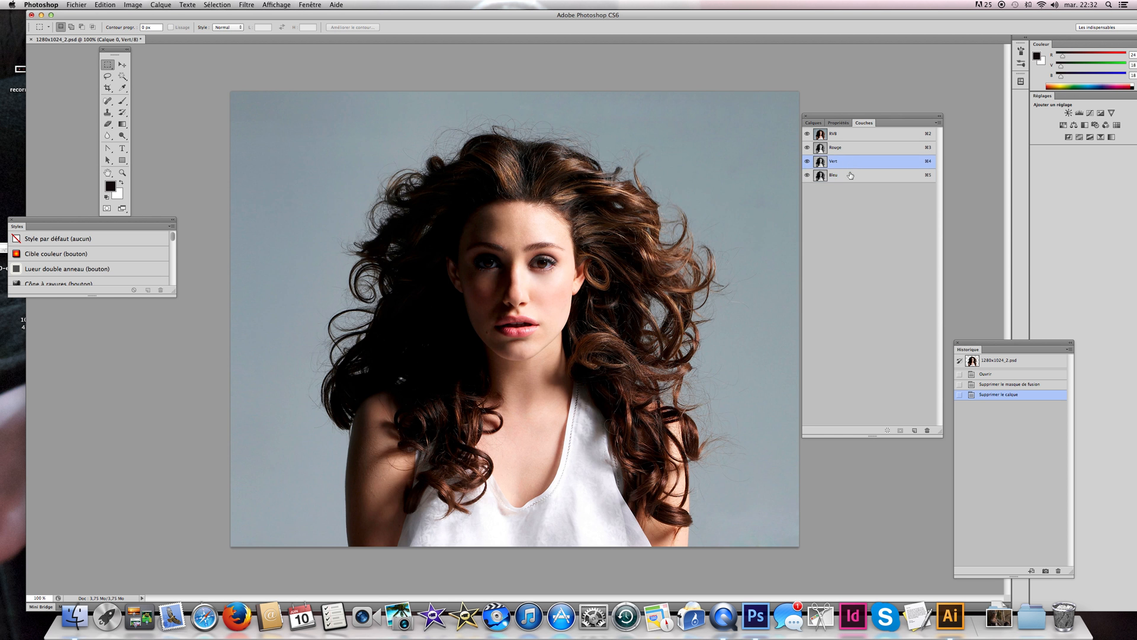
pyautogui.click(807, 147)
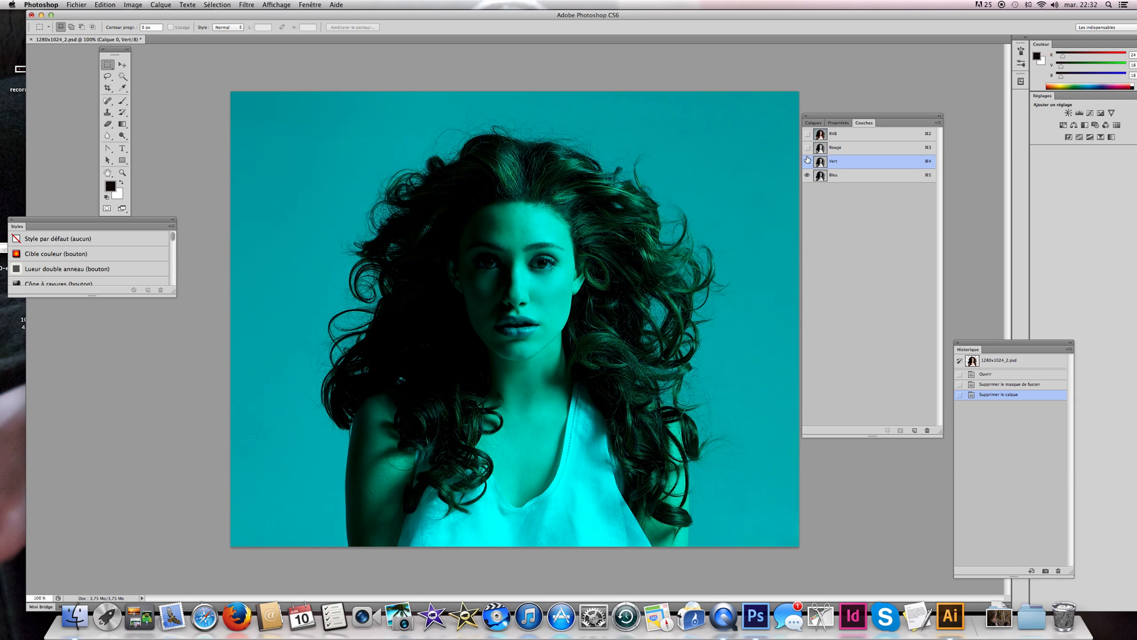
pyautogui.click(807, 161)
pyautogui.click(844, 179)
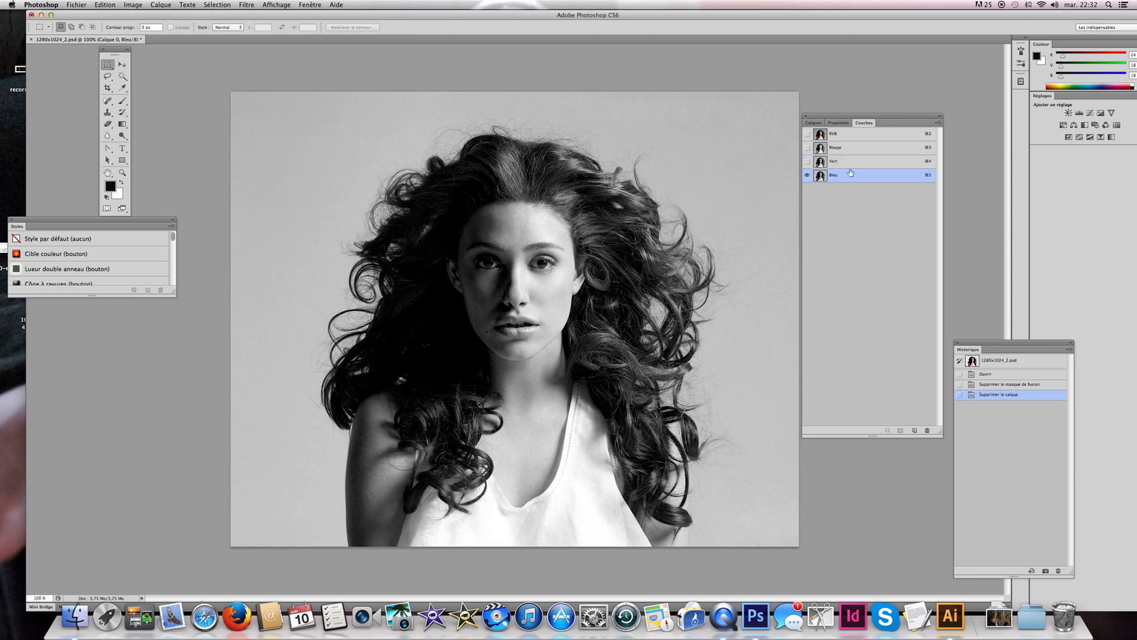
pyautogui.click(850, 166)
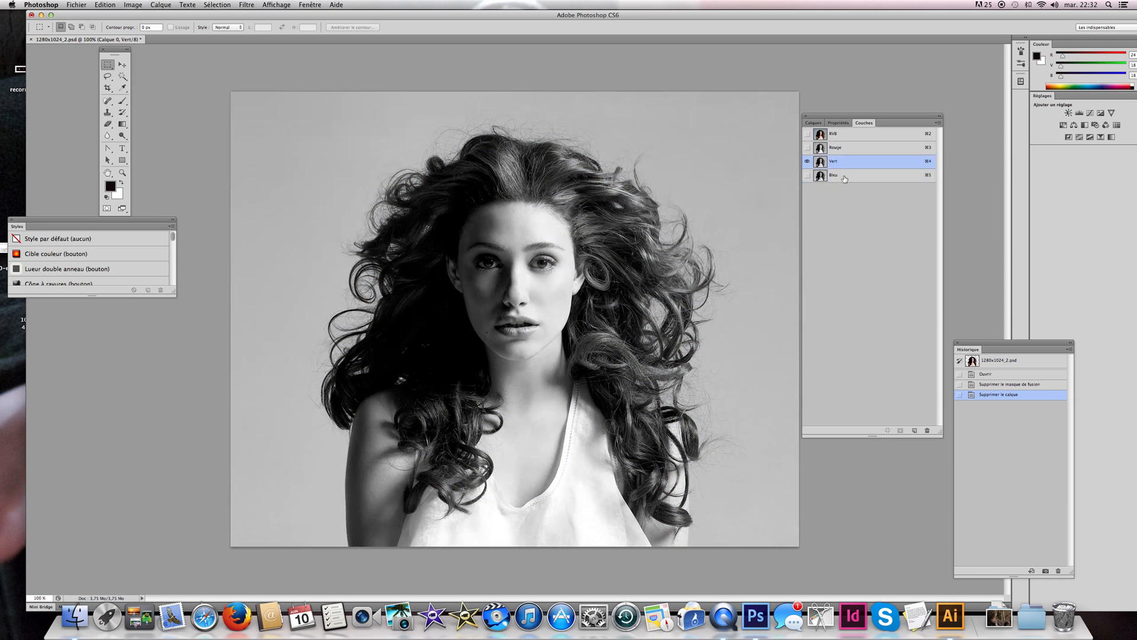
pyautogui.click(844, 179)
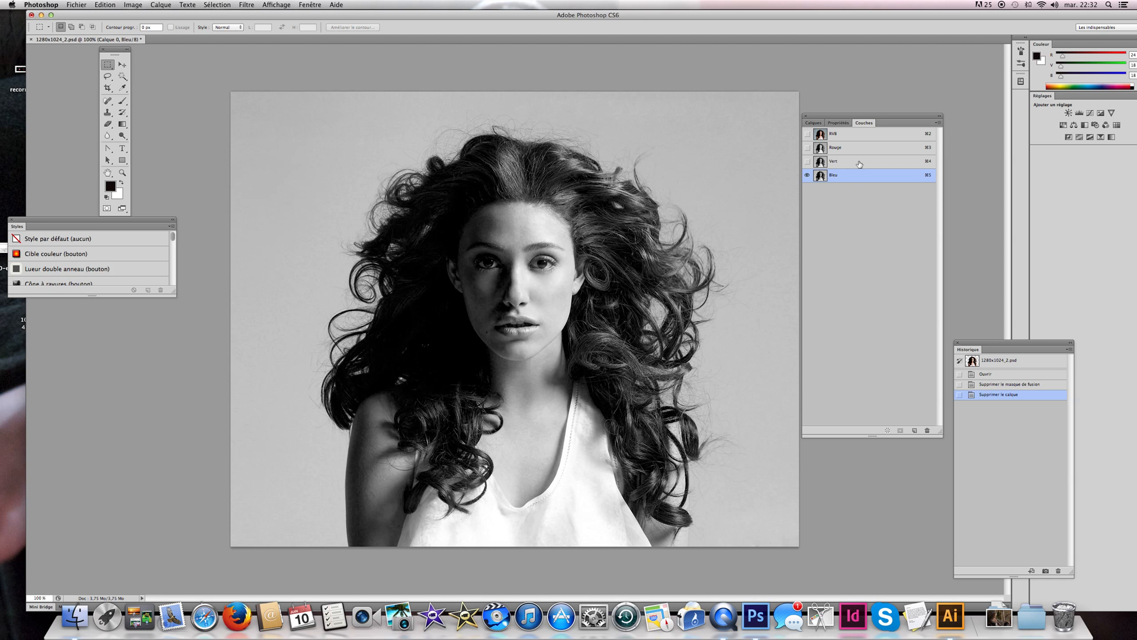
pyautogui.click(859, 164)
pyautogui.click(855, 150)
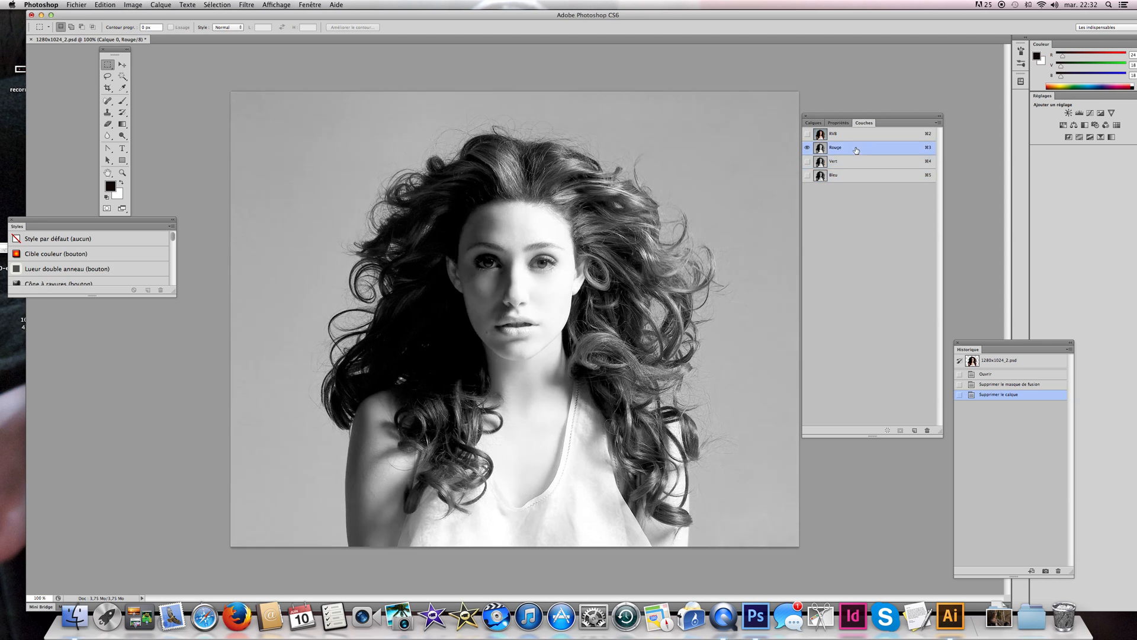
pyautogui.click(850, 177)
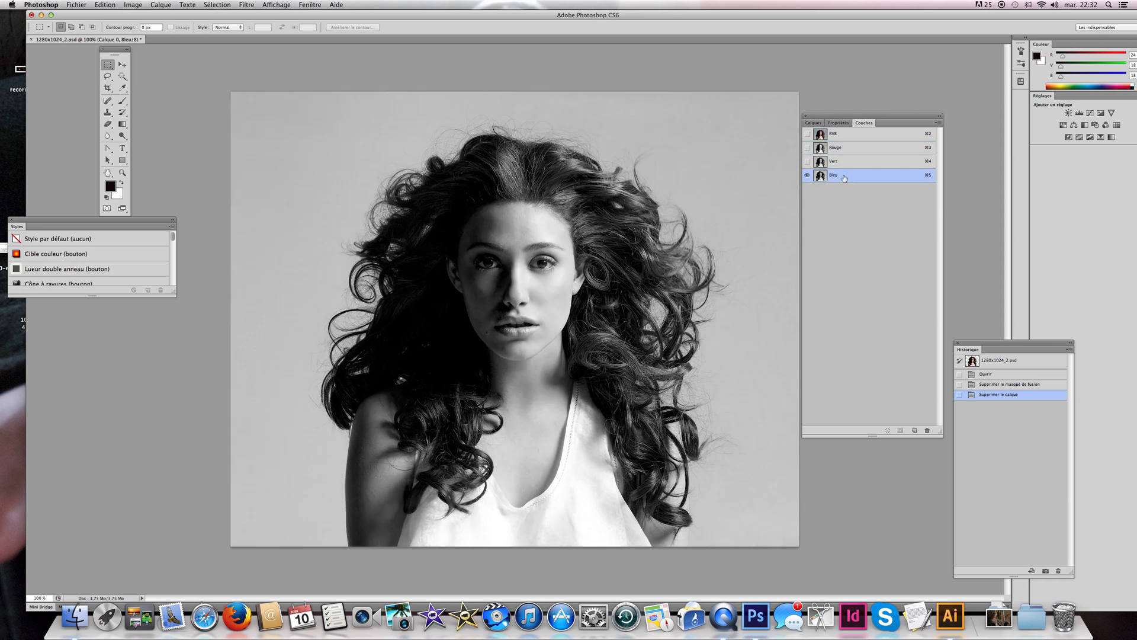
# Duplicate the Bleu channel as Bleu copie
pyautogui.moveTo(849, 178); pyautogui.dragTo(915, 431)
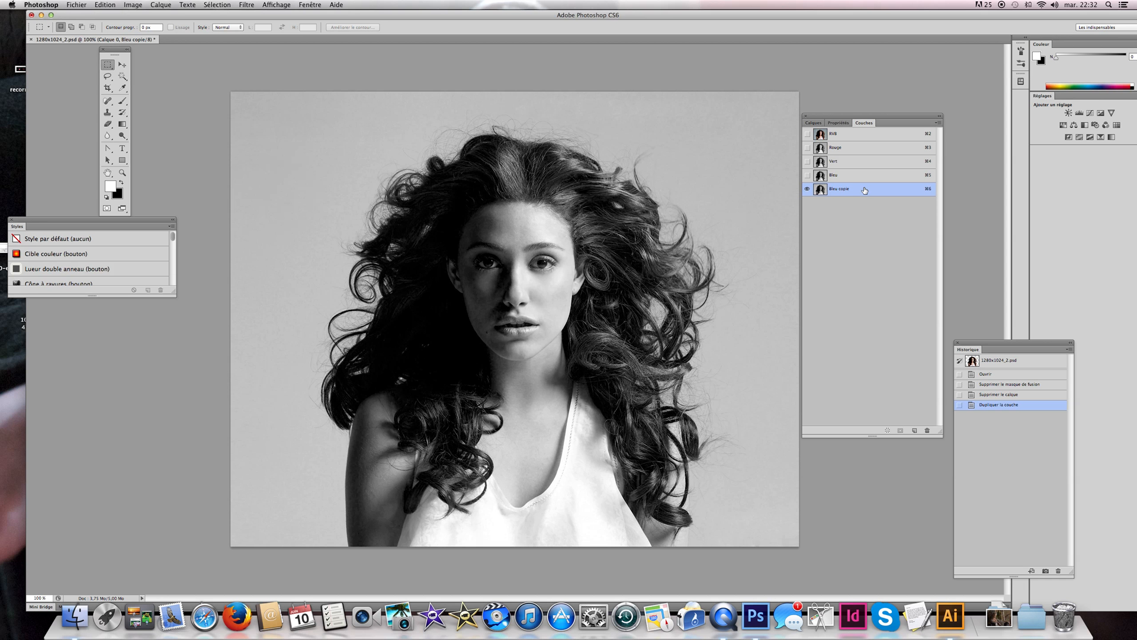
pyautogui.press('super+z')
pyautogui.rightClick(860, 175)
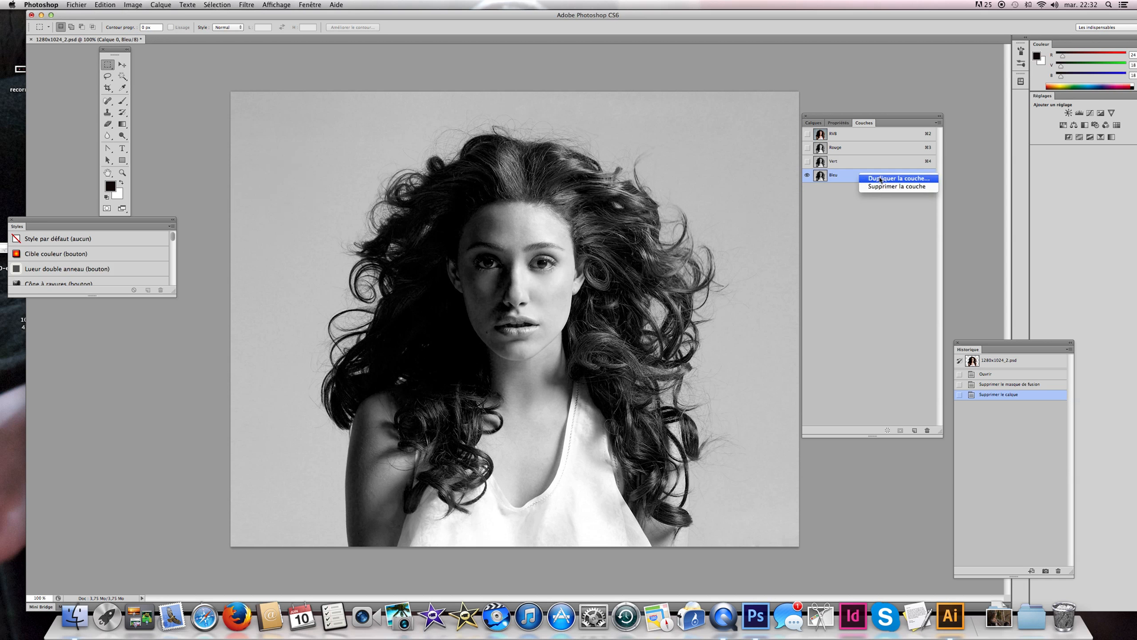
pyautogui.click(880, 178)
pyautogui.press('Return')
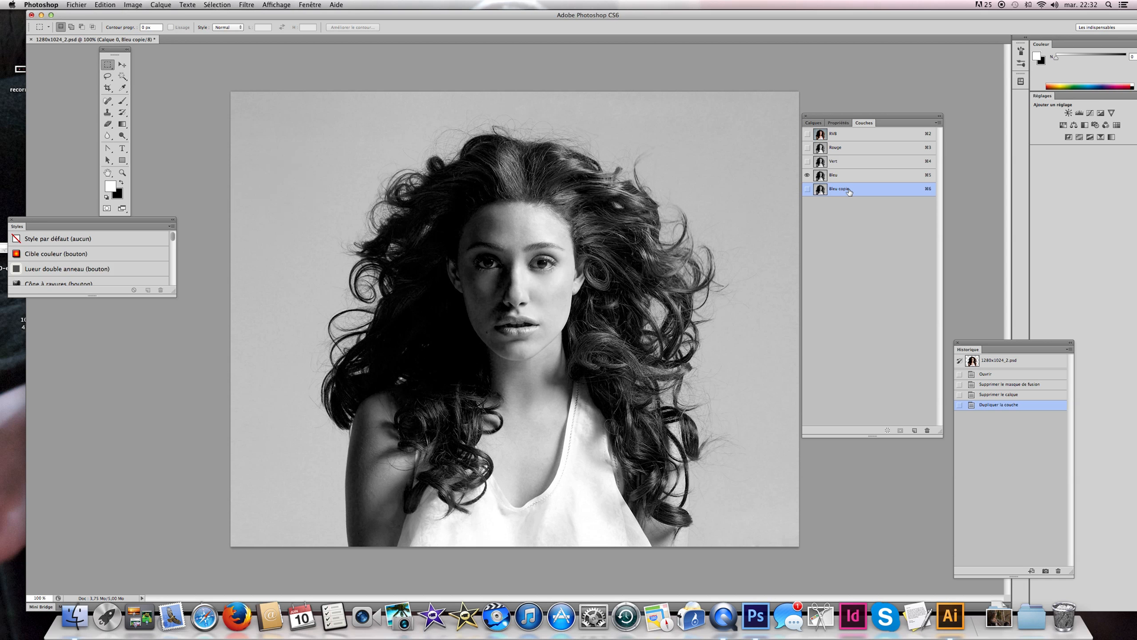
# Display only the Bleu copie channel by showing it and hiding the original Bleu channel
pyautogui.click(807, 189)
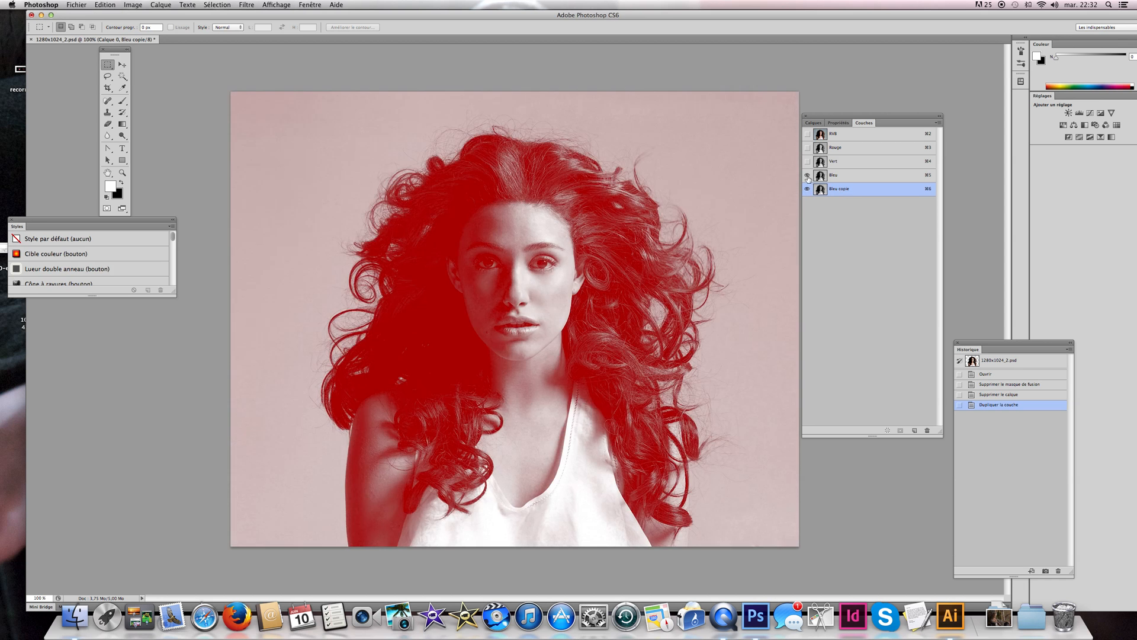
pyautogui.click(807, 176)
pyautogui.click(844, 188)
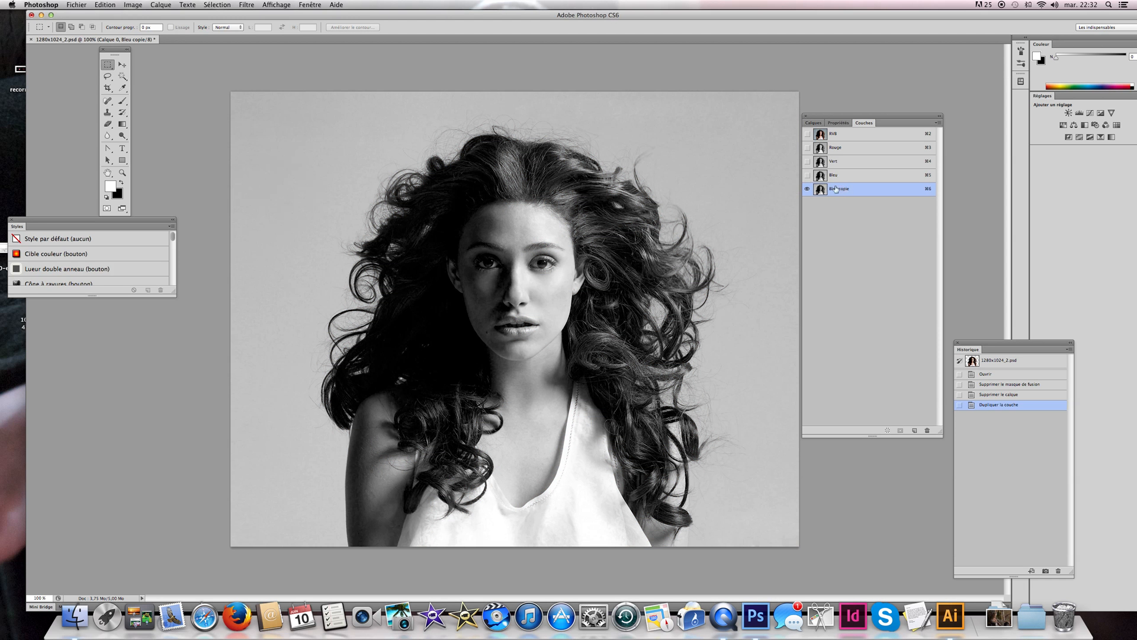
# Apply Levels to the Bleu copie channel, raising the black input and lowering the white input to strongly increase contrast
pyautogui.click(857, 189)
pyautogui.press('super+l')
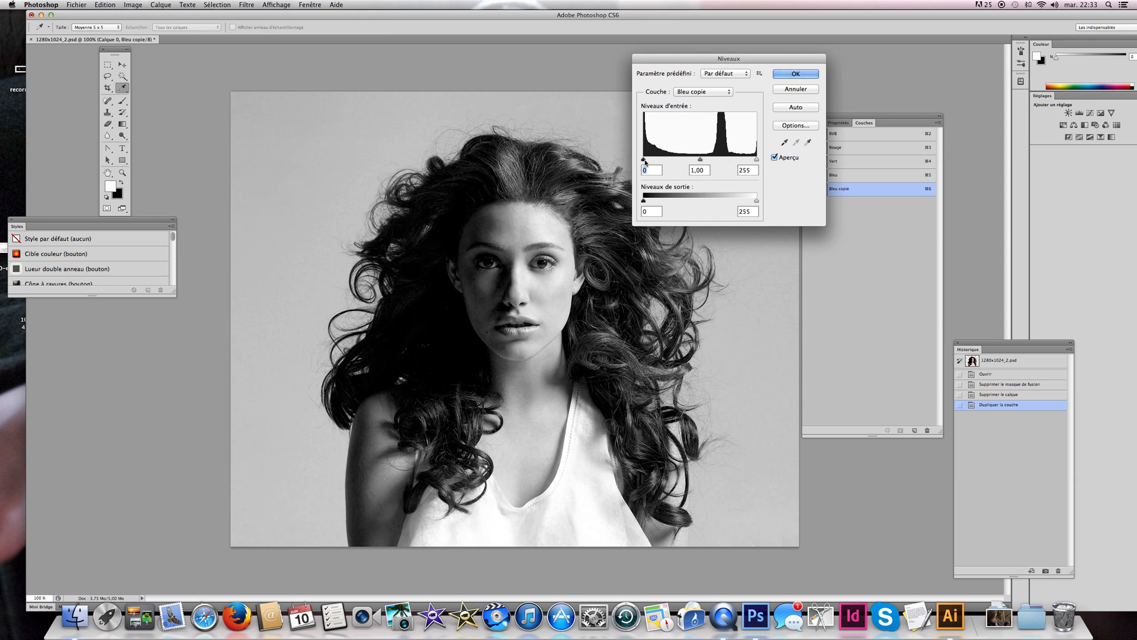
pyautogui.moveTo(643, 160); pyautogui.dragTo(681, 161)
pyautogui.moveTo(756, 160); pyautogui.dragTo(721, 160)
pyautogui.click(796, 74)
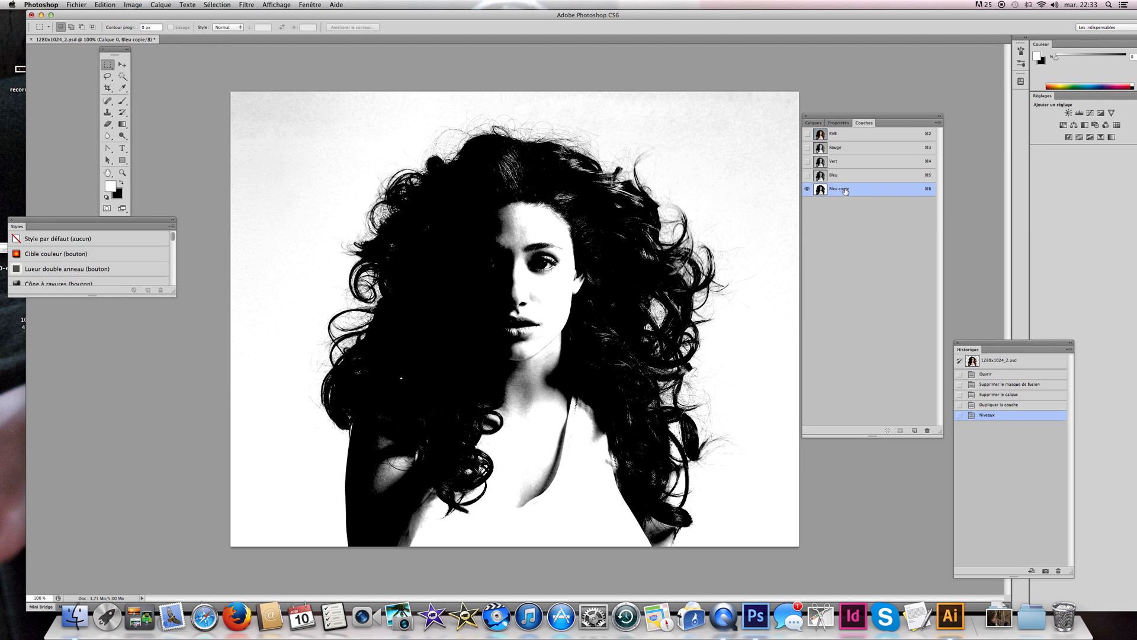
# Apply a second Levels adjustment to Bleu copie with input levels of 60 for black and 219 for white
pyautogui.moveTo(845, 191); pyautogui.dragTo(847, 194)
pyautogui.press('super+l')
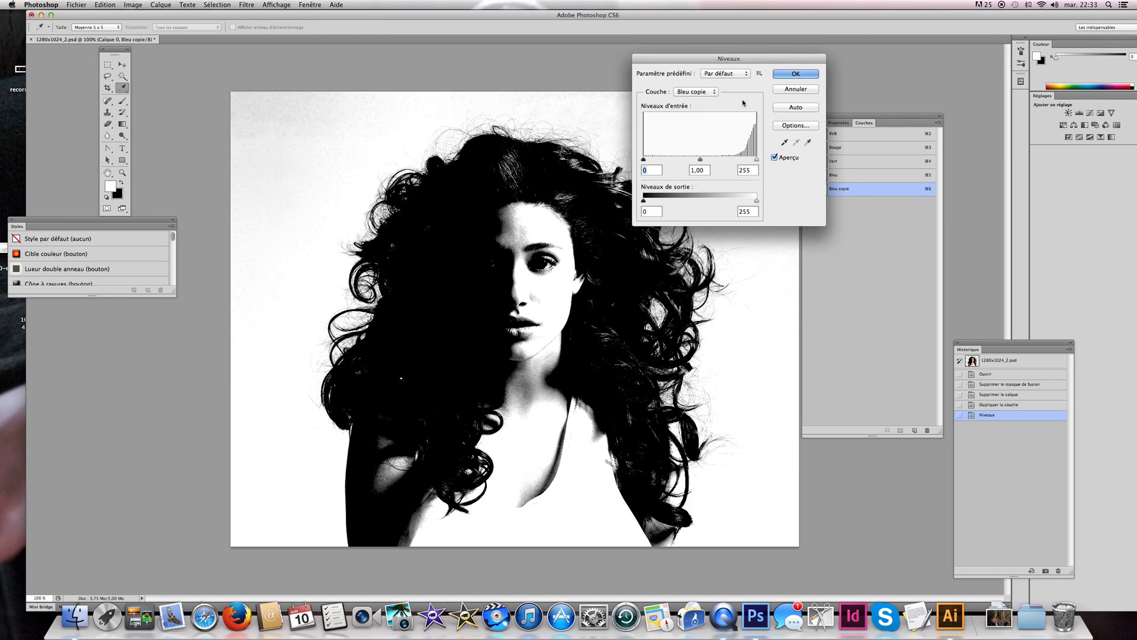
pyautogui.moveTo(644, 160); pyautogui.dragTo(670, 161)
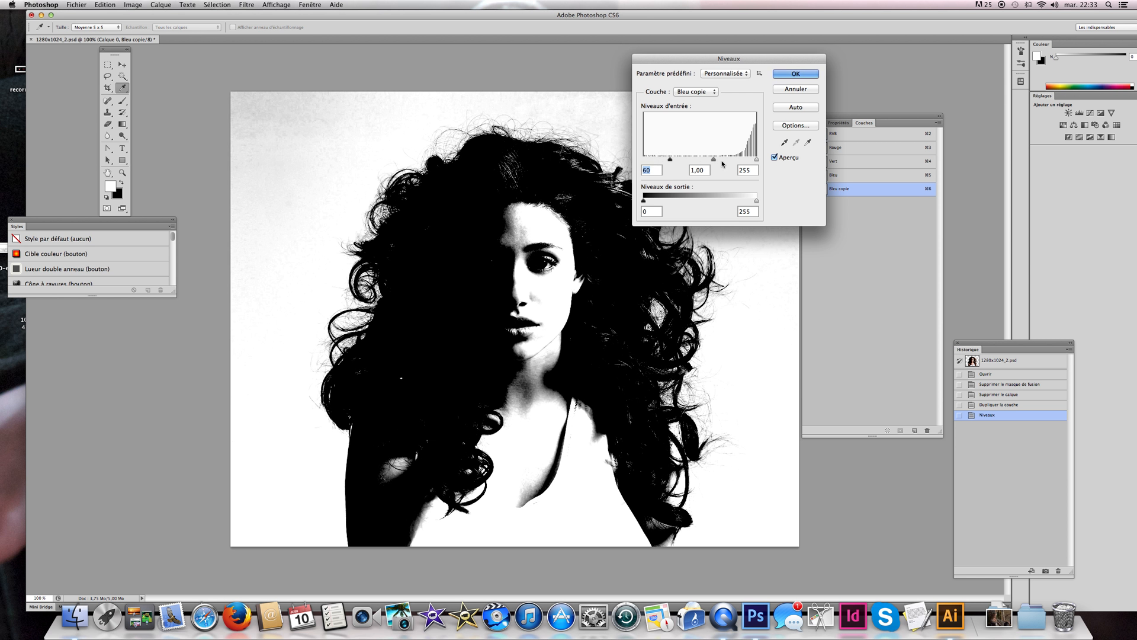
pyautogui.moveTo(756, 160); pyautogui.dragTo(740, 160)
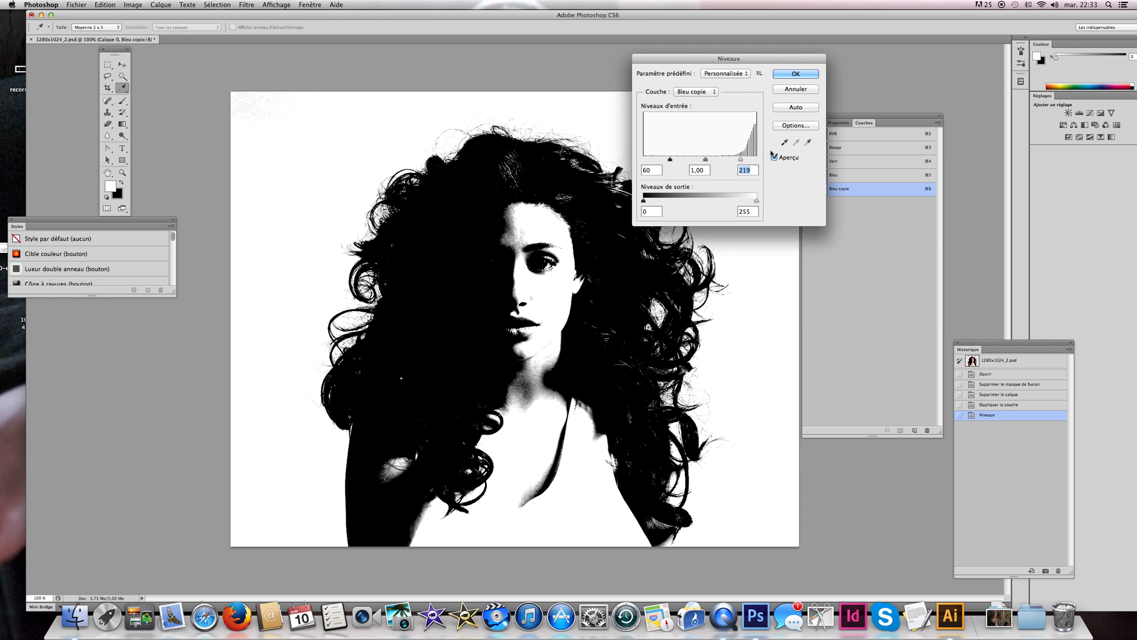
pyautogui.click(803, 76)
# Fill the white areas of the face with black on Bleu copie using the Eraser at 100% hardness
pyautogui.press('m')
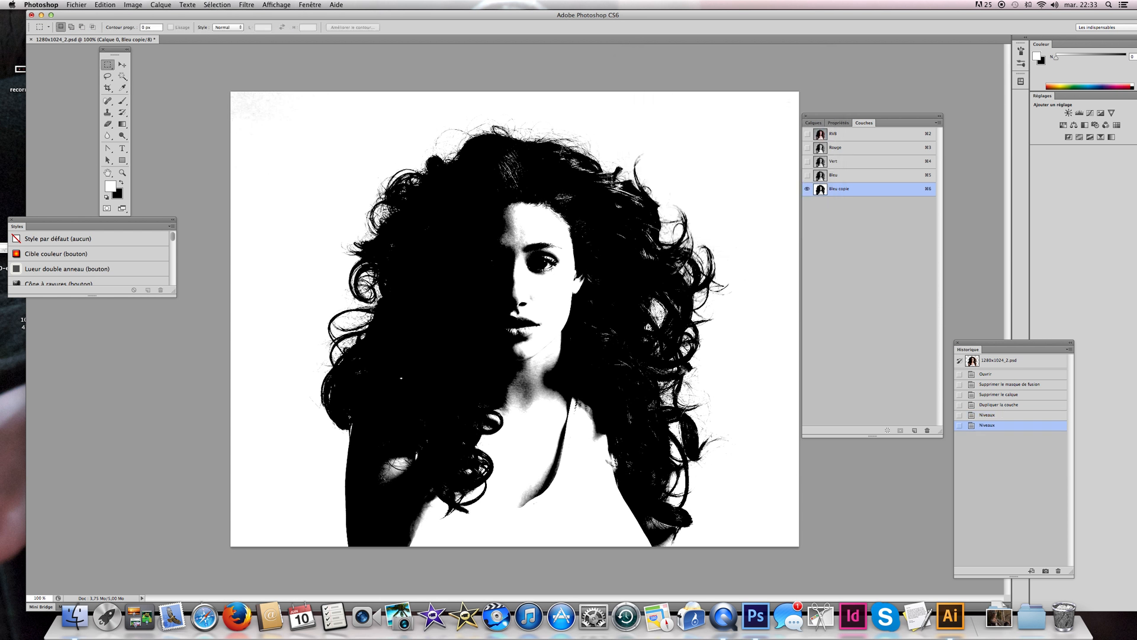
pyautogui.press('e')
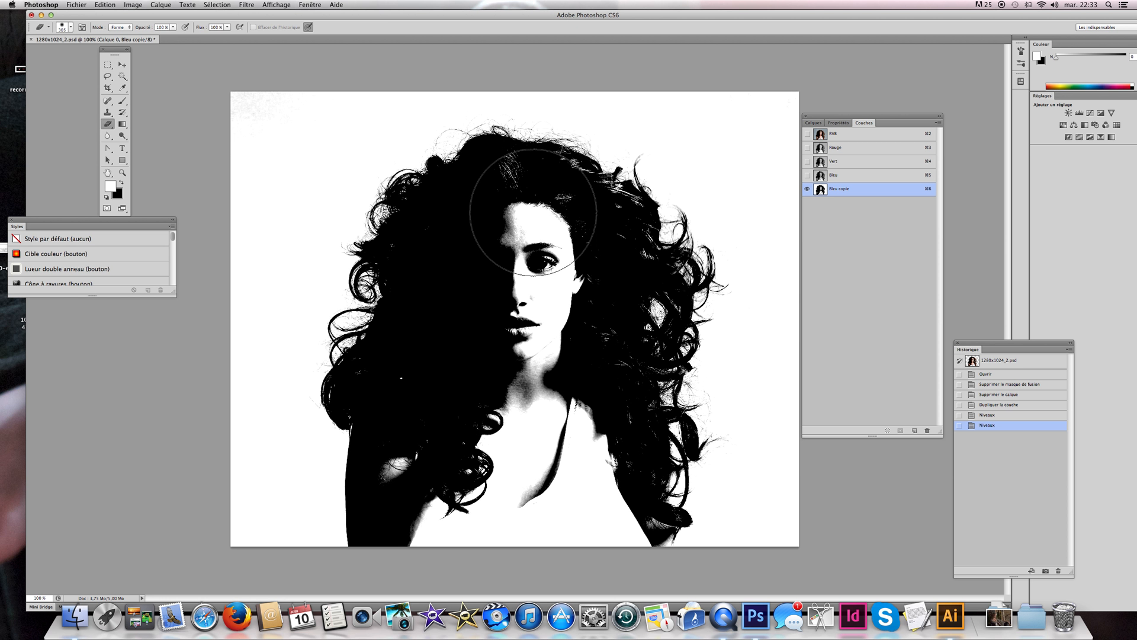
pyautogui.click(526, 251)
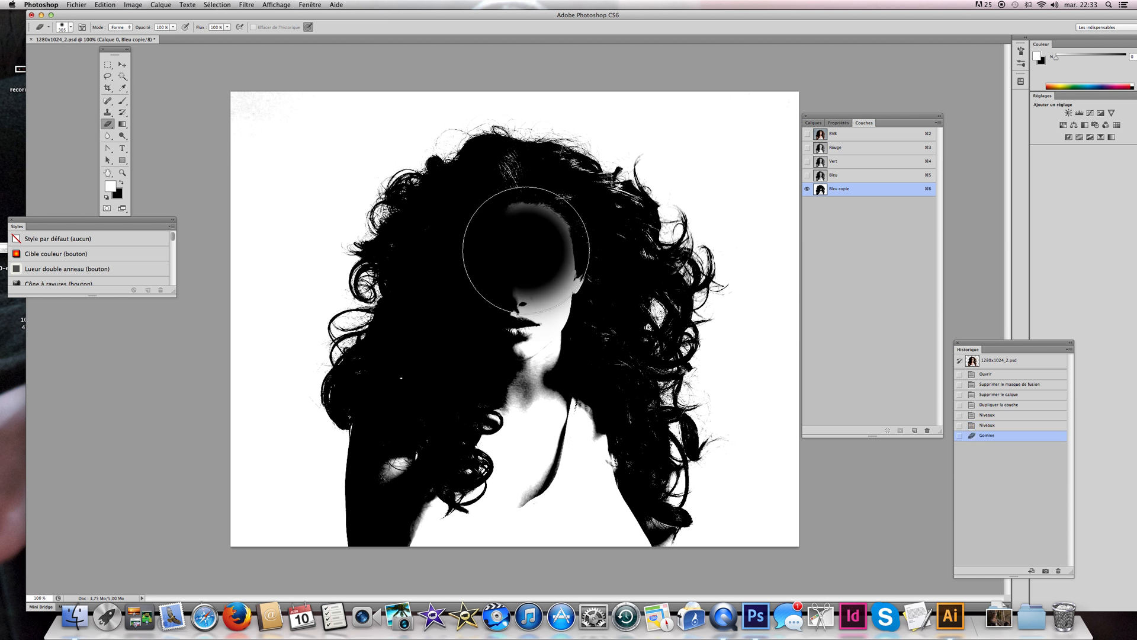
pyautogui.rightClick(526, 251)
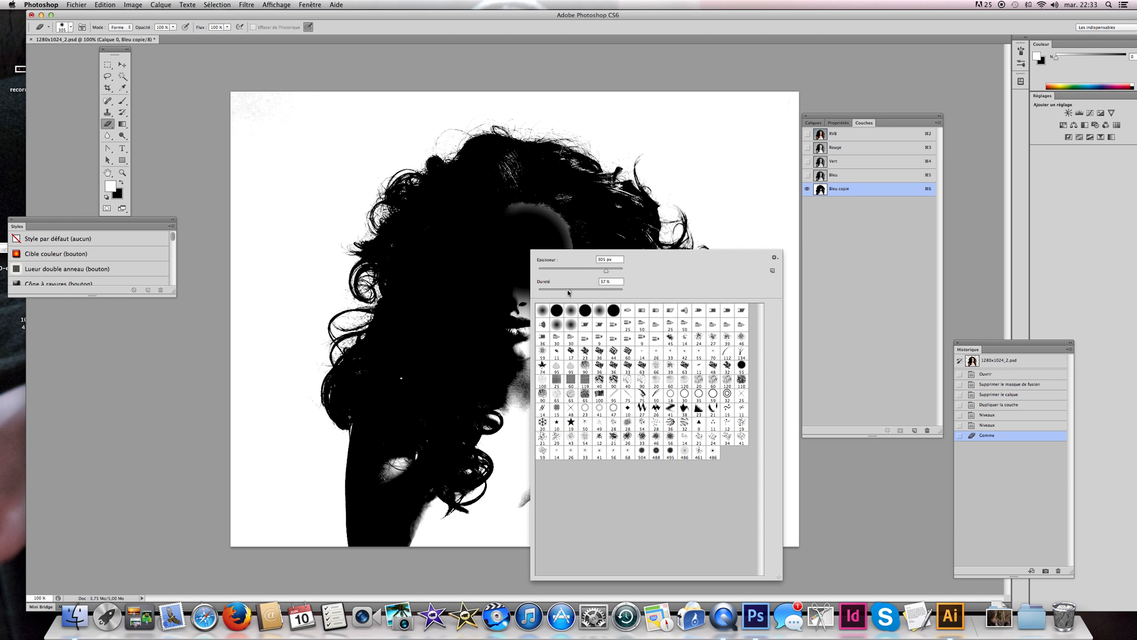
pyautogui.moveTo(569, 290); pyautogui.dragTo(594, 292)
pyautogui.click(500, 274)
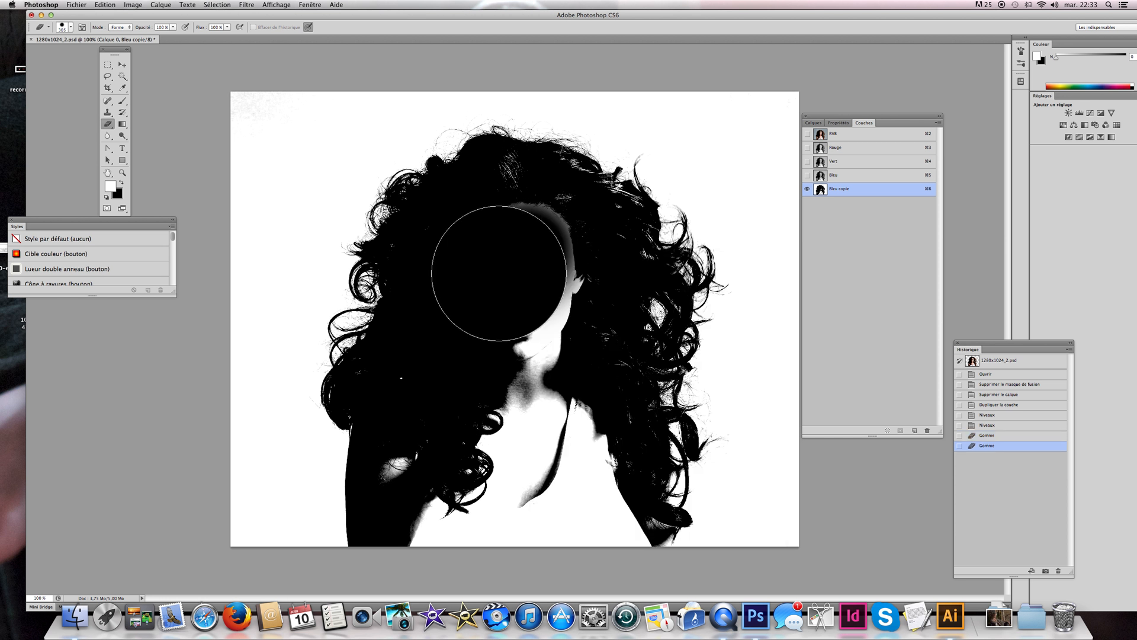
pyautogui.click(529, 261)
pyautogui.click(528, 241)
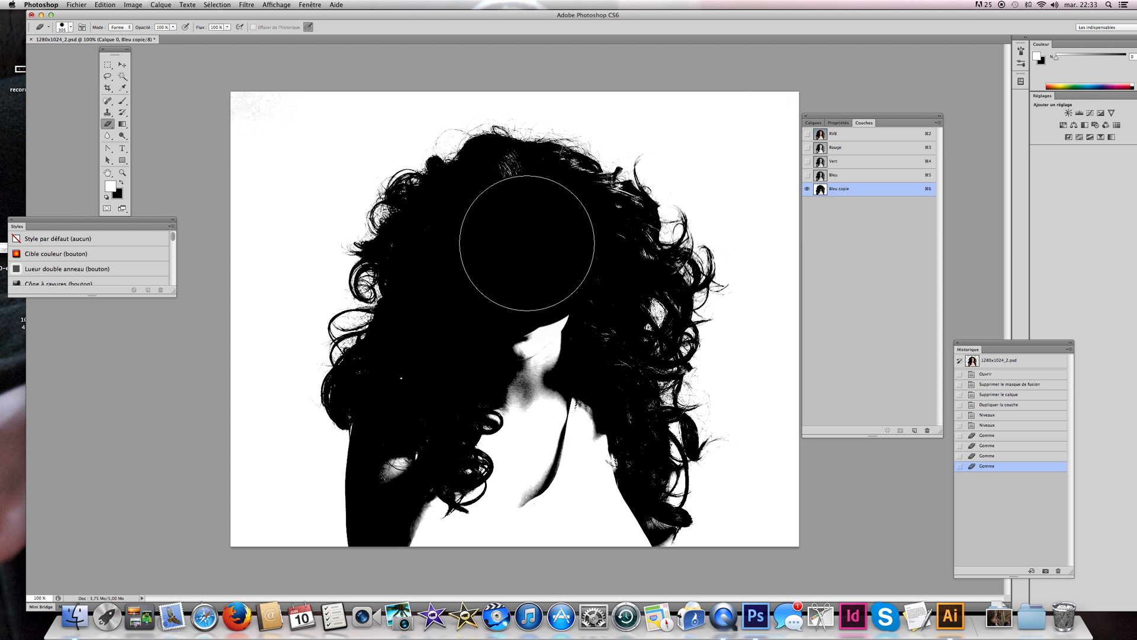
# Erase the white neck, chest and top areas to black with a smaller eraser, completing the body silhouette
pyautogui.moveTo(526, 241)
pyautogui.mouseDown()
pyautogui.moveTo(515, 245)
pyautogui.moveTo(540, 243)
pyautogui.moveTo(507, 245)
pyautogui.mouseUp()
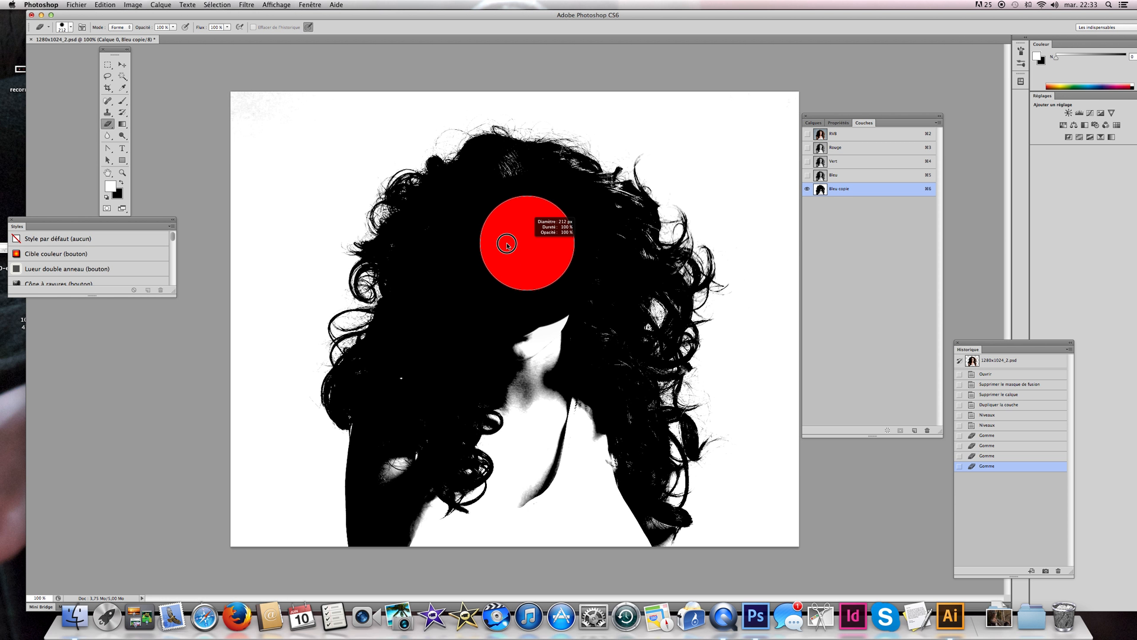
pyautogui.moveTo(507, 245)
pyautogui.mouseDown()
pyautogui.moveTo(510, 178)
pyautogui.moveTo(511, 376)
pyautogui.moveTo(511, 238)
pyautogui.moveTo(521, 353)
pyautogui.moveTo(533, 296)
pyautogui.moveTo(506, 338)
pyautogui.moveTo(501, 317)
pyautogui.moveTo(482, 314)
pyautogui.moveTo(526, 451)
pyautogui.mouseUp()
pyautogui.moveTo(538, 373)
pyautogui.mouseDown()
pyautogui.moveTo(537, 340)
pyautogui.moveTo(447, 411)
pyautogui.moveTo(424, 477)
pyautogui.moveTo(416, 395)
pyautogui.moveTo(398, 492)
pyautogui.moveTo(465, 541)
pyautogui.moveTo(603, 527)
pyautogui.moveTo(608, 476)
pyautogui.moveTo(630, 545)
pyautogui.moveTo(593, 445)
pyautogui.moveTo(545, 501)
pyautogui.moveTo(505, 420)
pyautogui.moveTo(481, 410)
pyautogui.moveTo(581, 282)
pyautogui.moveTo(580, 332)
pyautogui.mouseUp()
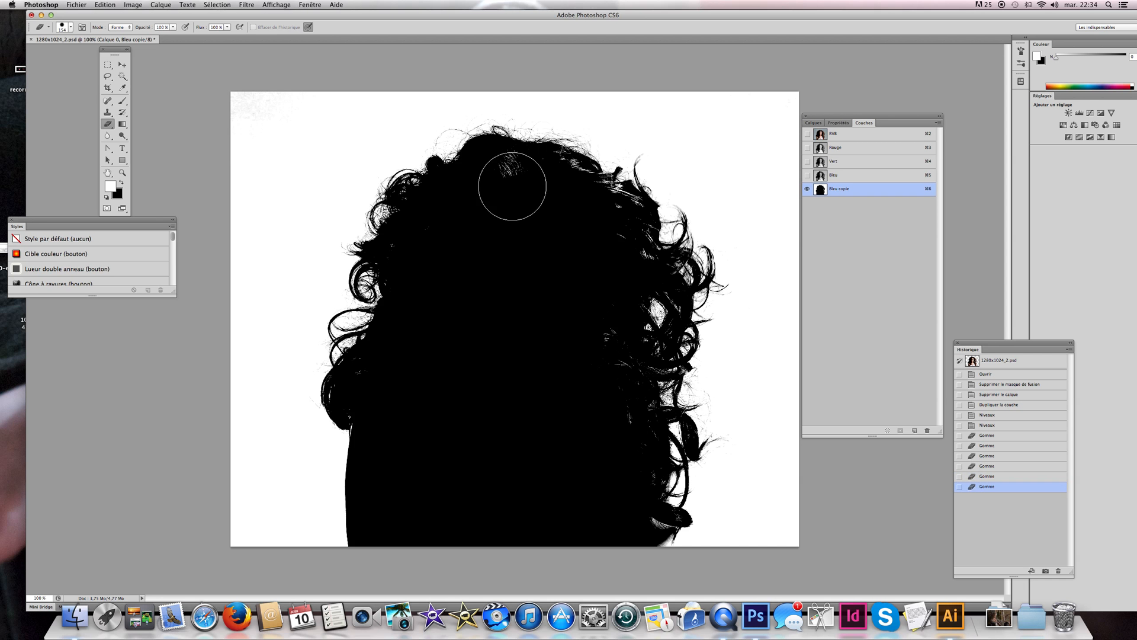
# Erase the remaining light hair highlights at the crown and upper head to solid black
pyautogui.moveTo(512, 186); pyautogui.dragTo(502, 172)
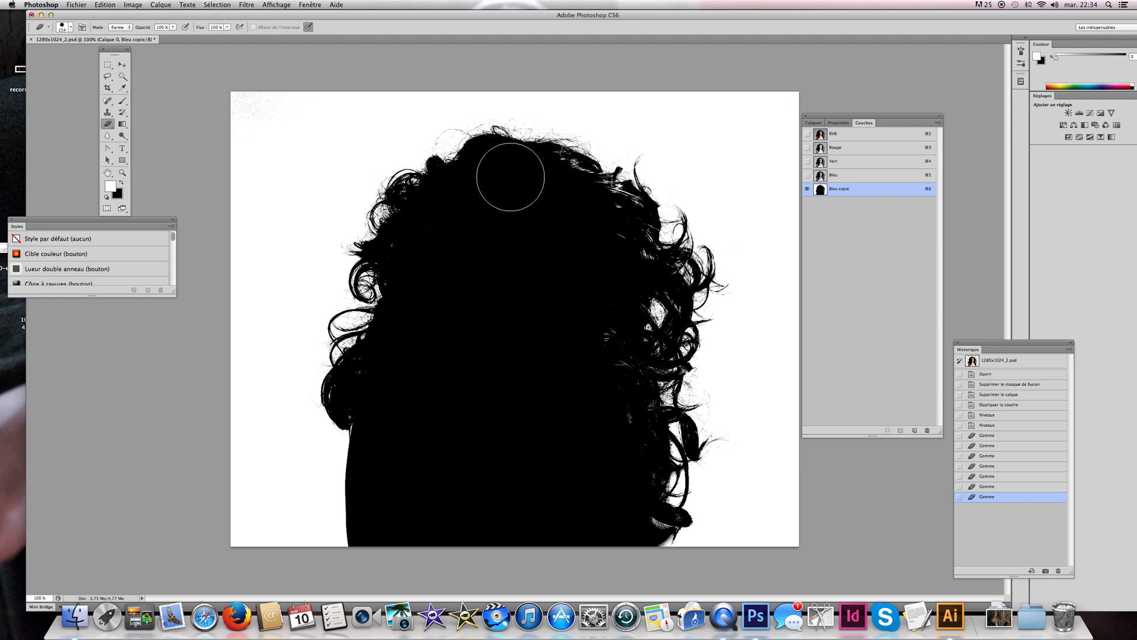
pyautogui.click(560, 185)
pyautogui.click(567, 190)
pyautogui.click(603, 214)
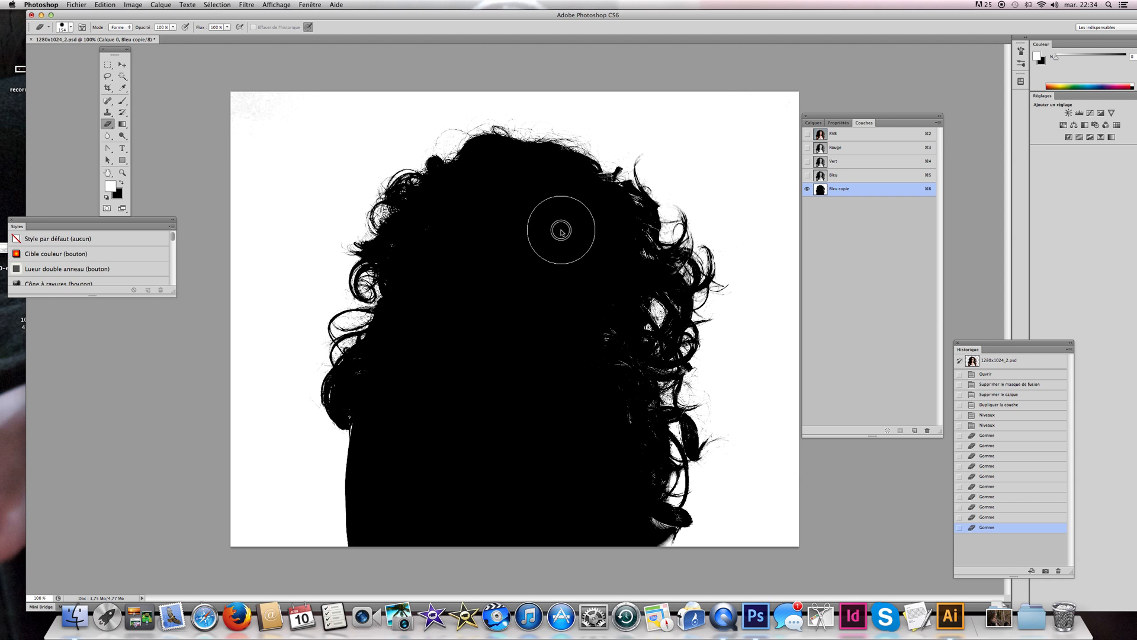
# Reduce the eraser size and blacken the light gaps inside the hair along the silhouette's right side, down to the shoulder
pyautogui.moveTo(560, 230); pyautogui.dragTo(548, 229)
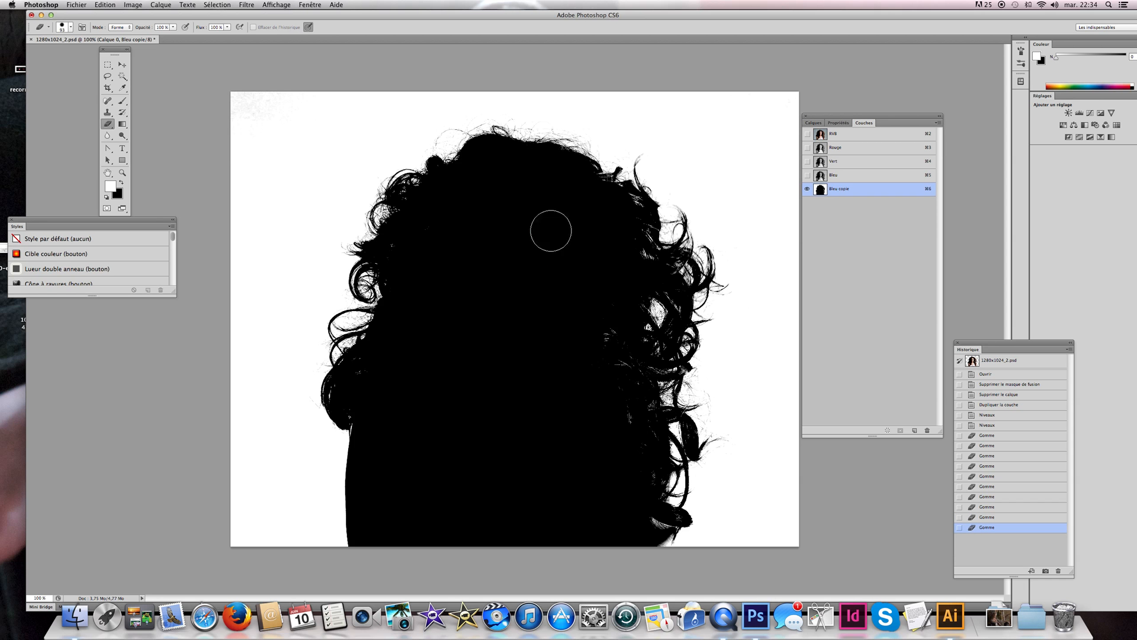
pyautogui.click(626, 211)
pyautogui.click(618, 412)
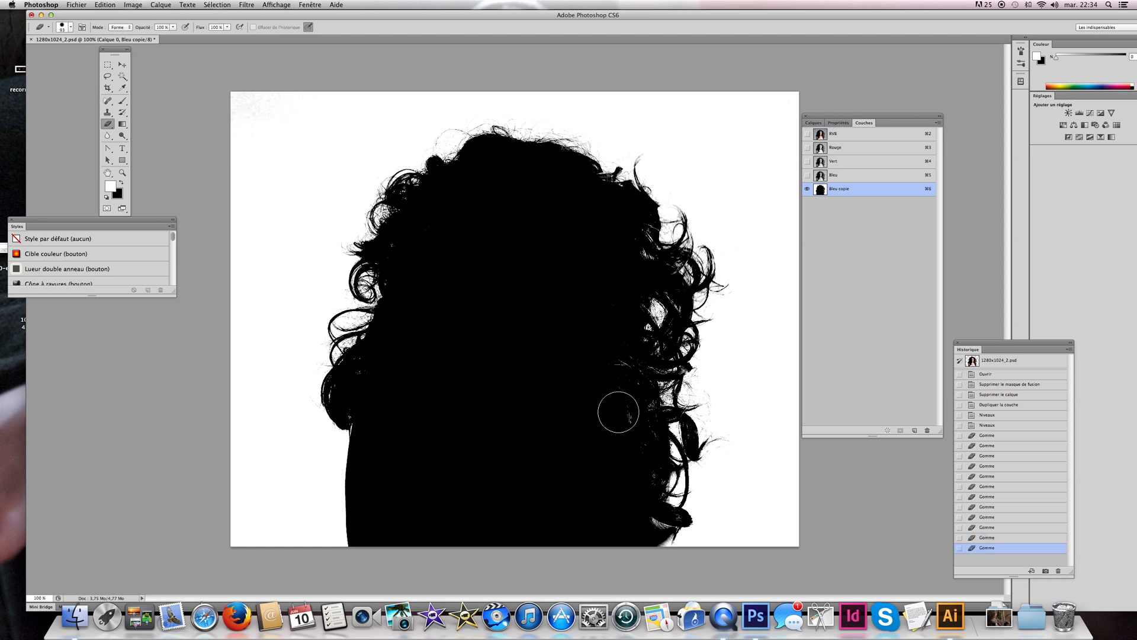
pyautogui.click(643, 526)
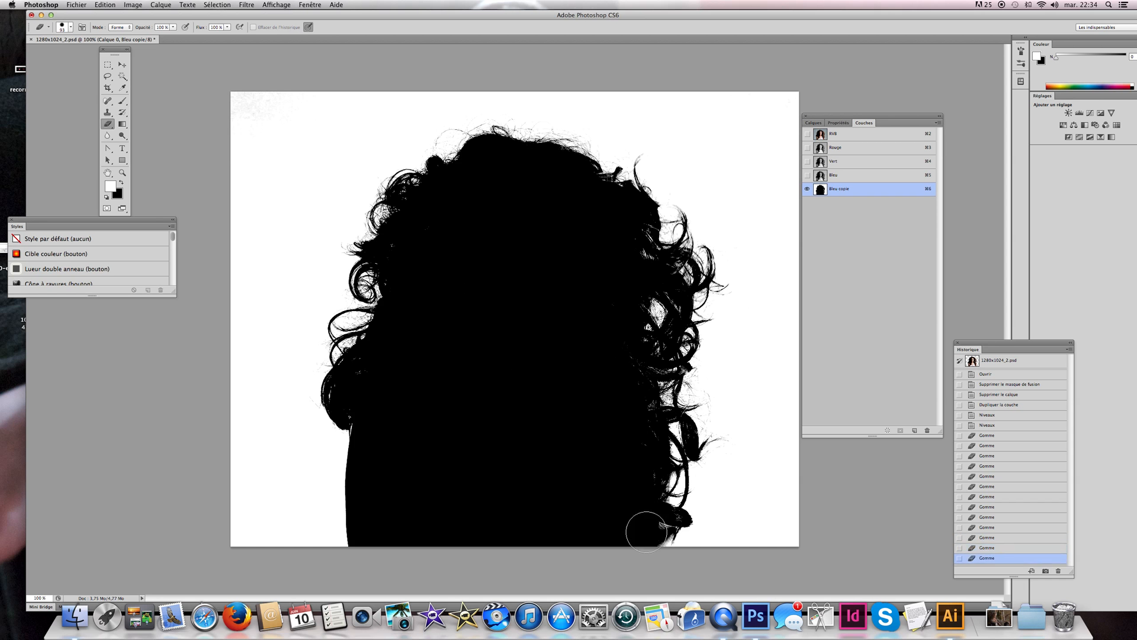
pyautogui.click(616, 354)
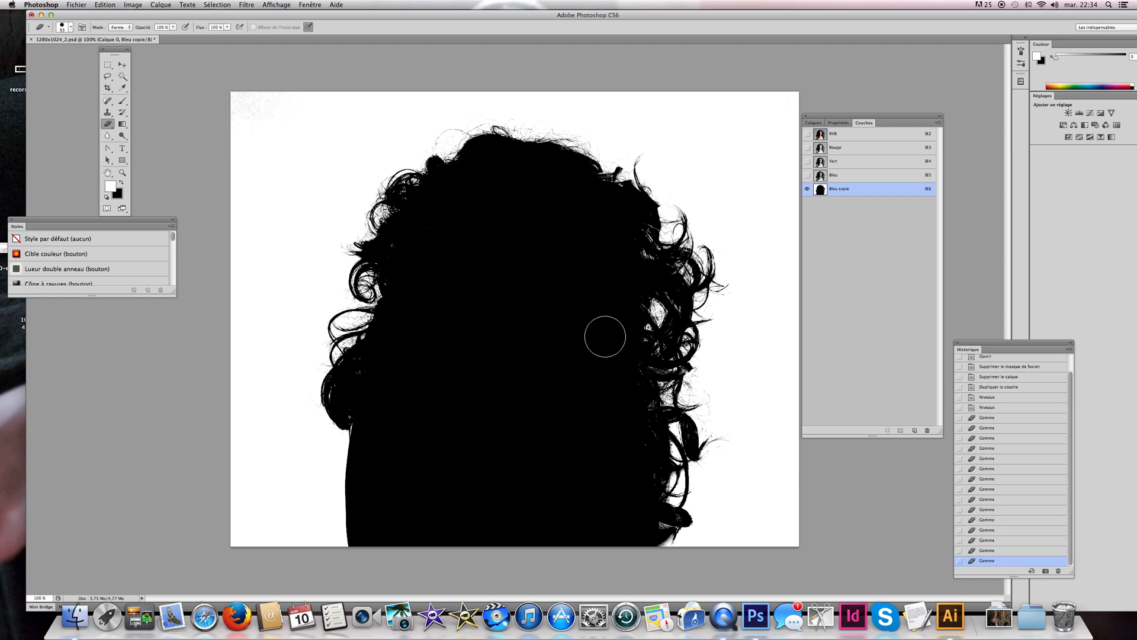
pyautogui.click(620, 414)
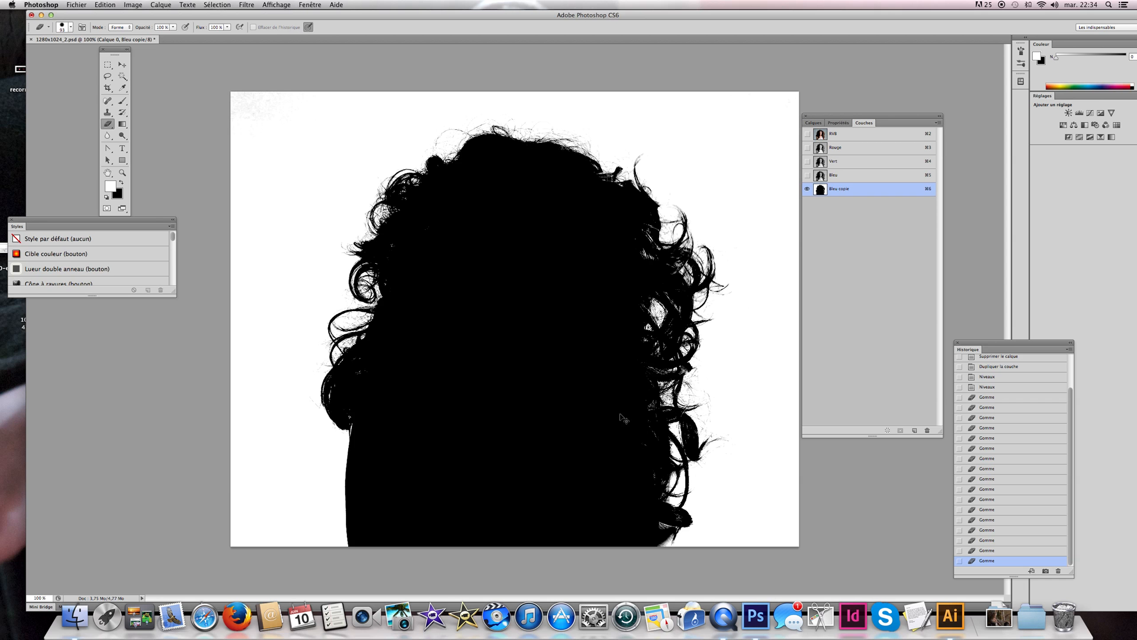
# Apply a Curves adjustment to Bleu copie that darkens the midtones, with a point at input 141, output 114
pyautogui.press('super+m')
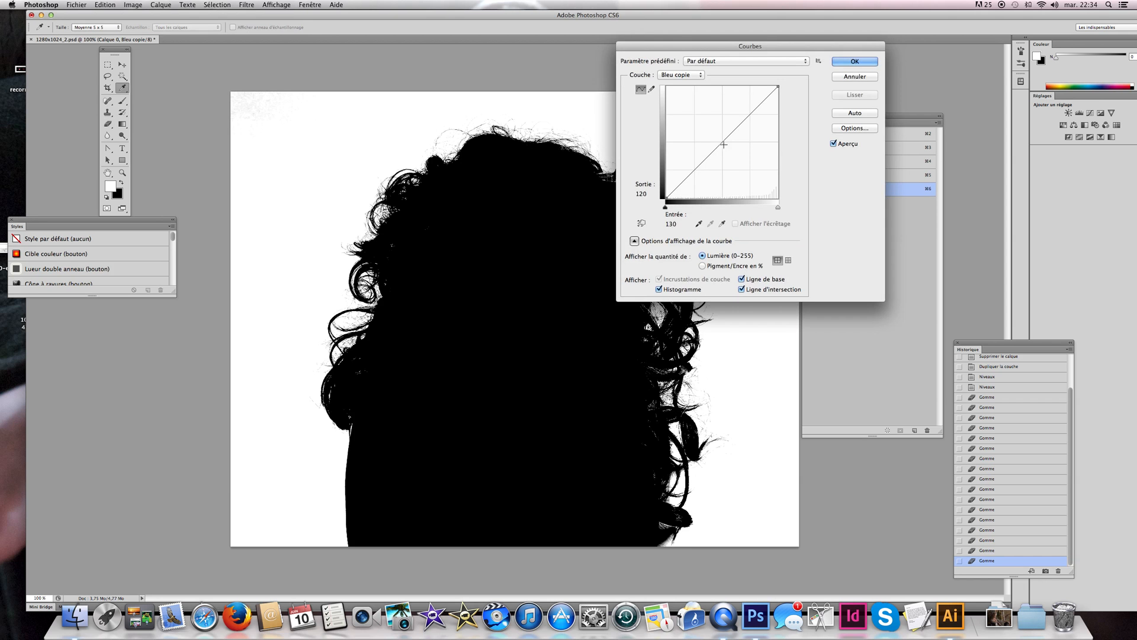
pyautogui.moveTo(722, 145); pyautogui.dragTo(728, 149)
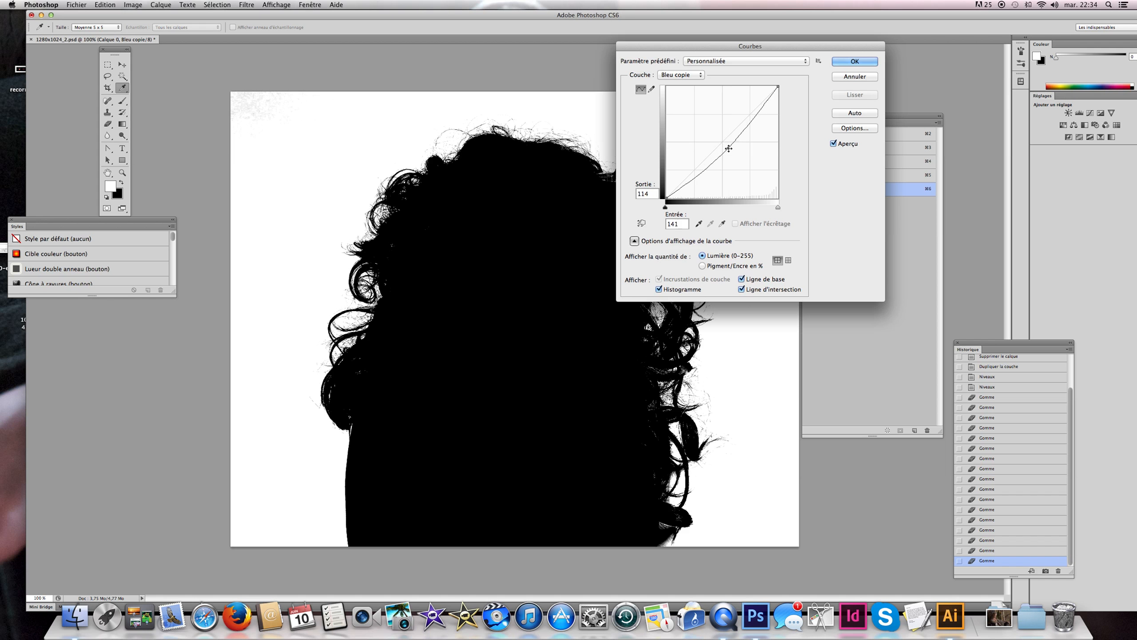
pyautogui.click(835, 64)
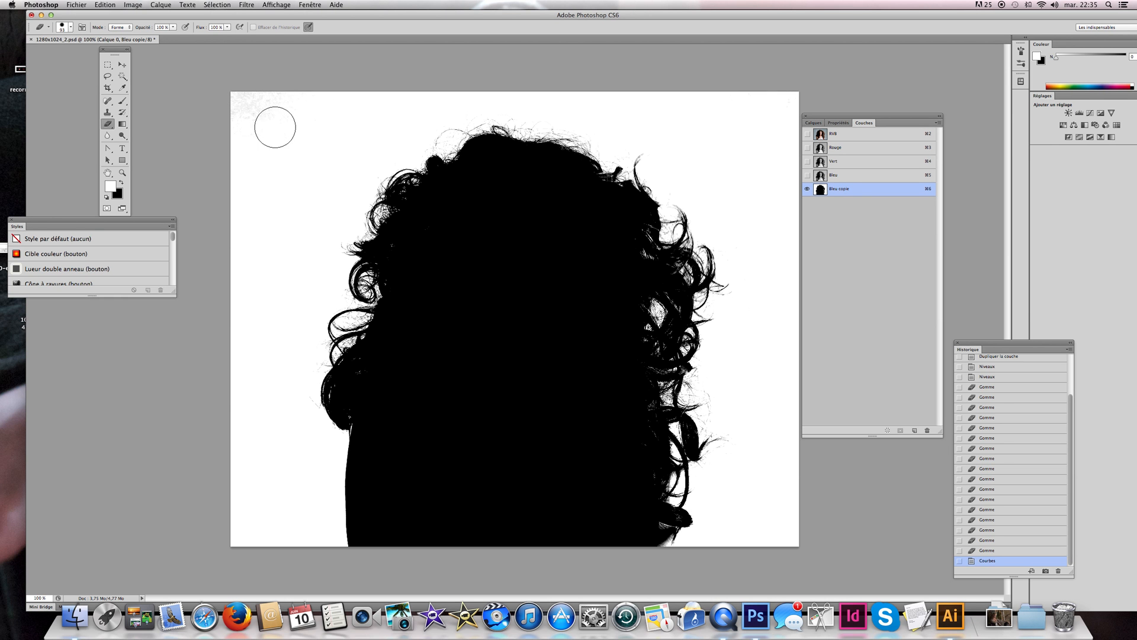
# Swap the foreground and background colours and erase the grey specks in the background's upper-left and lower-right areas to white
pyautogui.press('x')
pyautogui.moveTo(274, 137)
pyautogui.mouseDown()
pyautogui.moveTo(277, 115)
pyautogui.moveTo(251, 100)
pyautogui.moveTo(241, 112)
pyautogui.mouseUp()
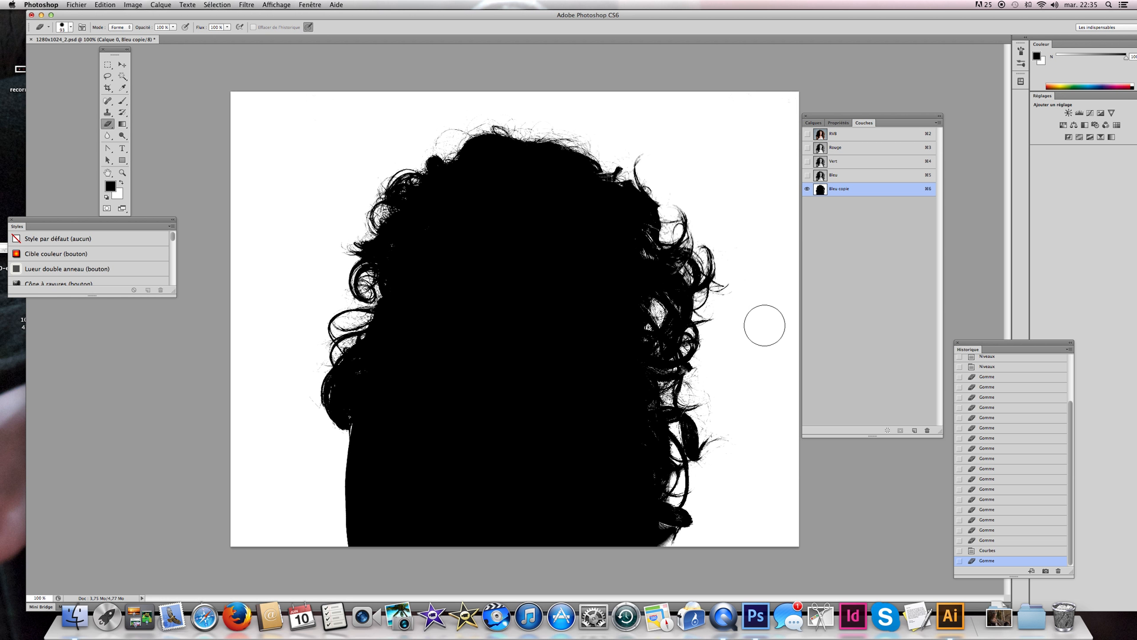
pyautogui.moveTo(772, 528); pyautogui.dragTo(746, 536)
# Load Bleu copie as a selection, return to the RVB composite, and add a layer mask to Calque 0 from it
pyautogui.keyDown('super'); pyautogui.click(823, 194); pyautogui.keyUp('super')
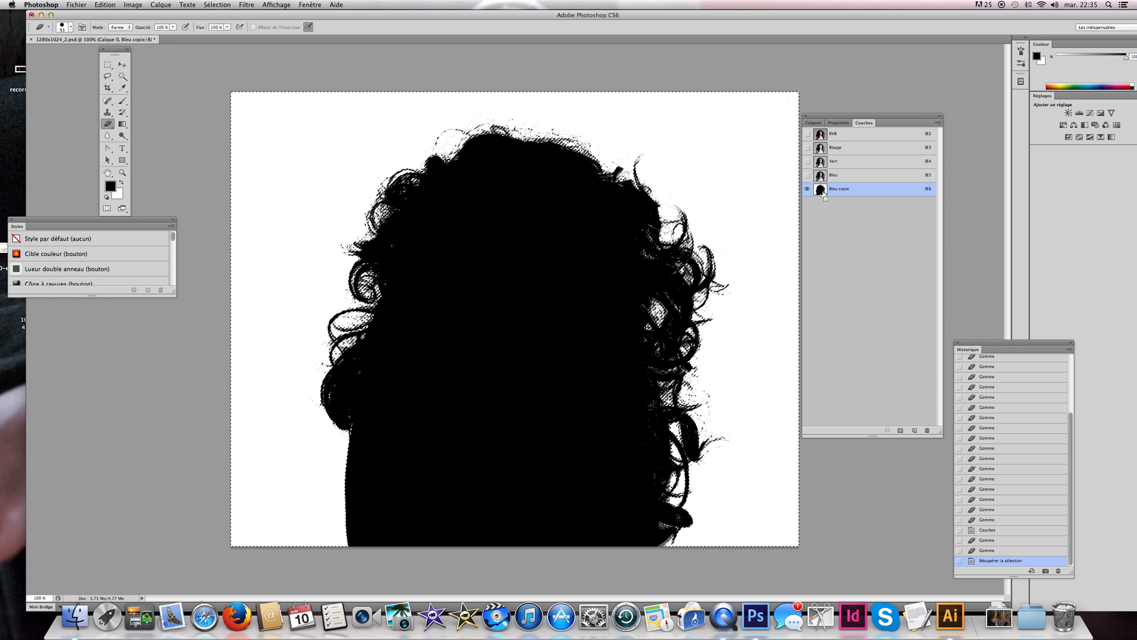
pyautogui.click(864, 139)
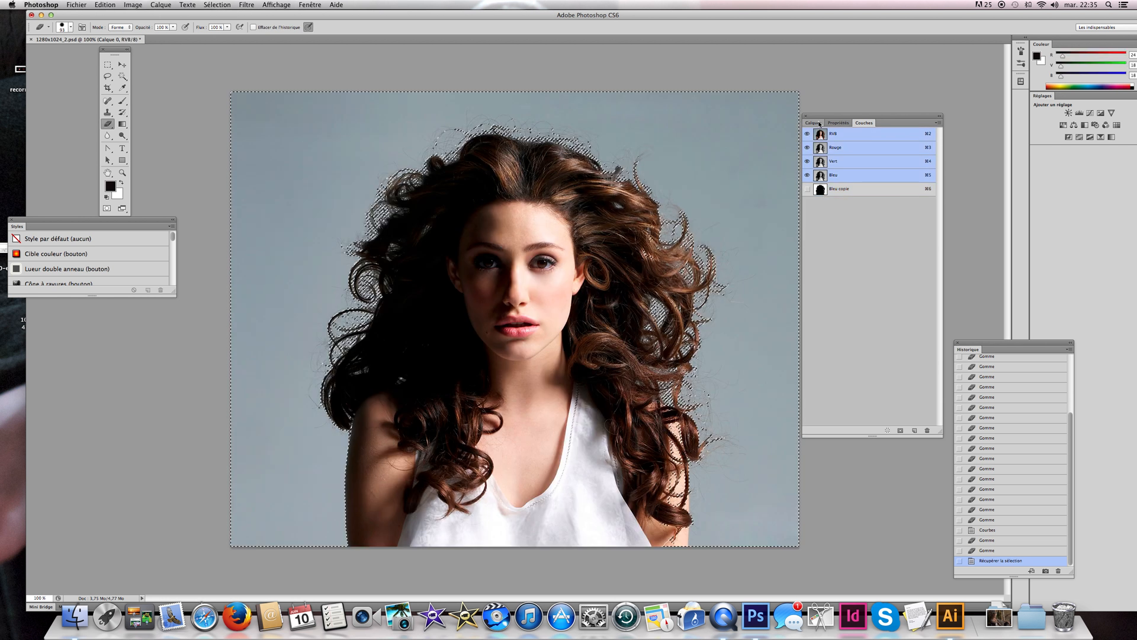
pyautogui.click(814, 123)
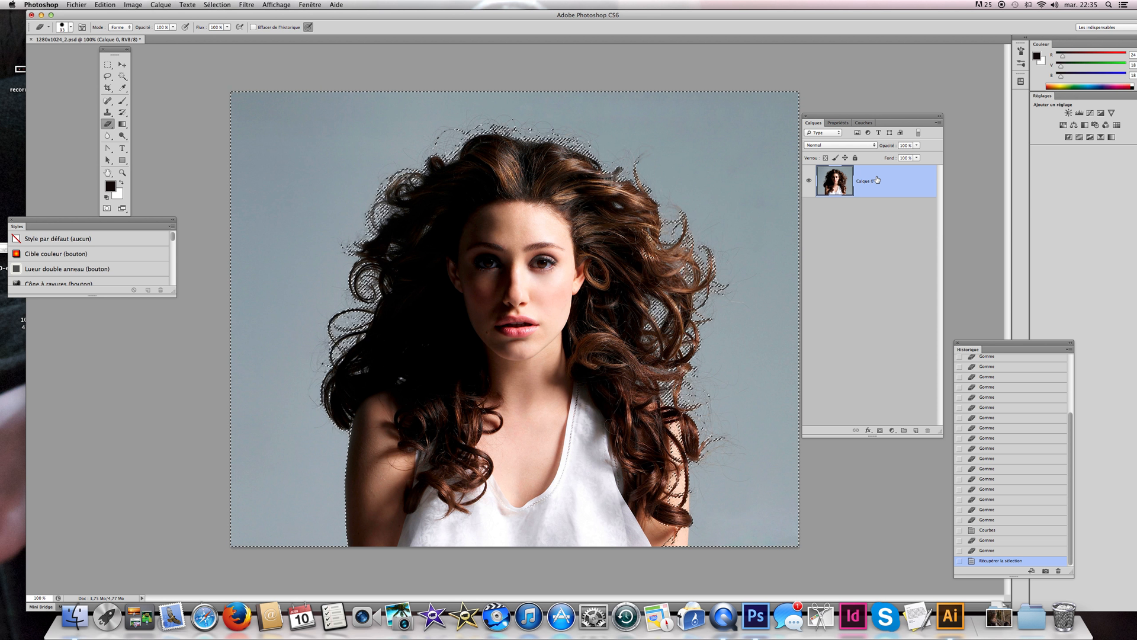
pyautogui.click(880, 430)
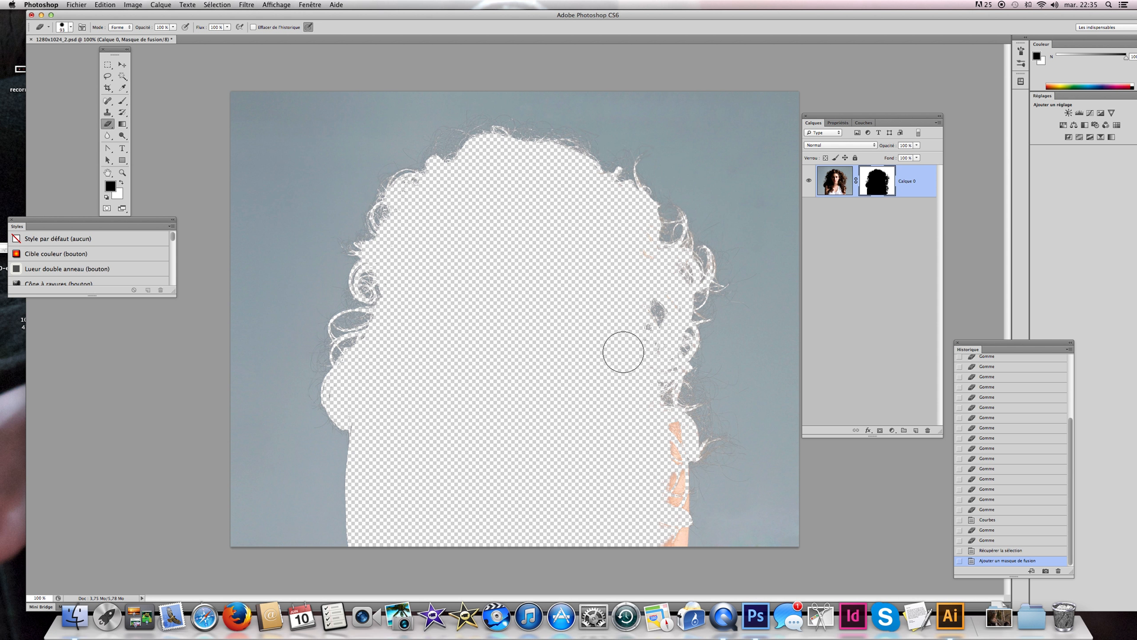
# Swap the colours and erase the leftover skin patches beside the right-hand hair to black on the Calque 0 mask
pyautogui.click(632, 442)
pyautogui.press('x')
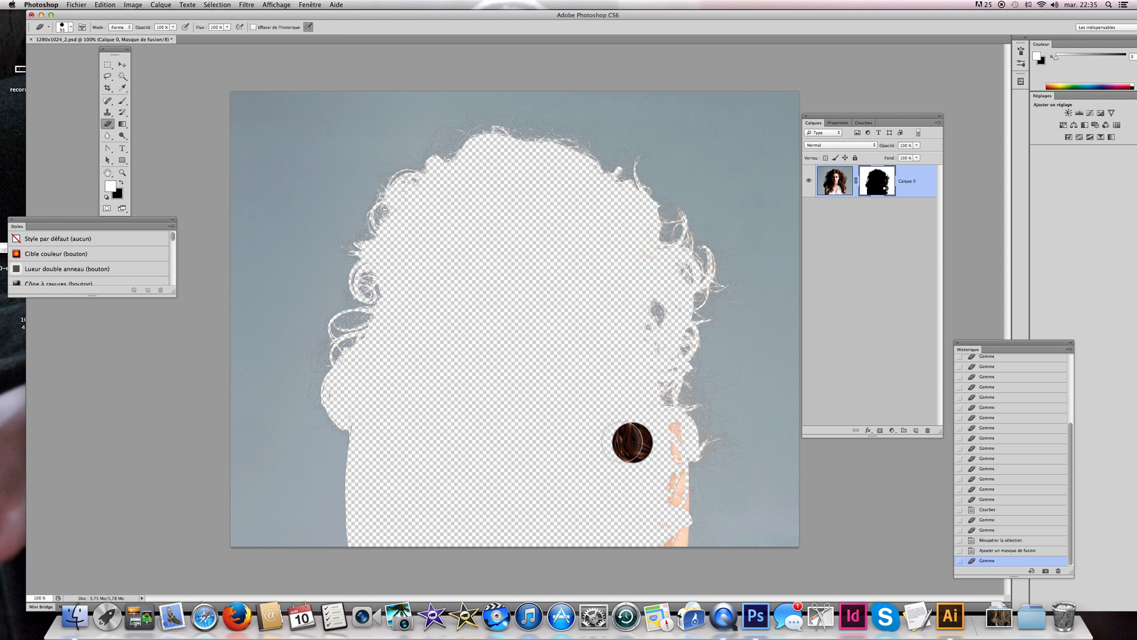
pyautogui.click(632, 443)
pyautogui.moveTo(667, 432); pyautogui.dragTo(666, 548)
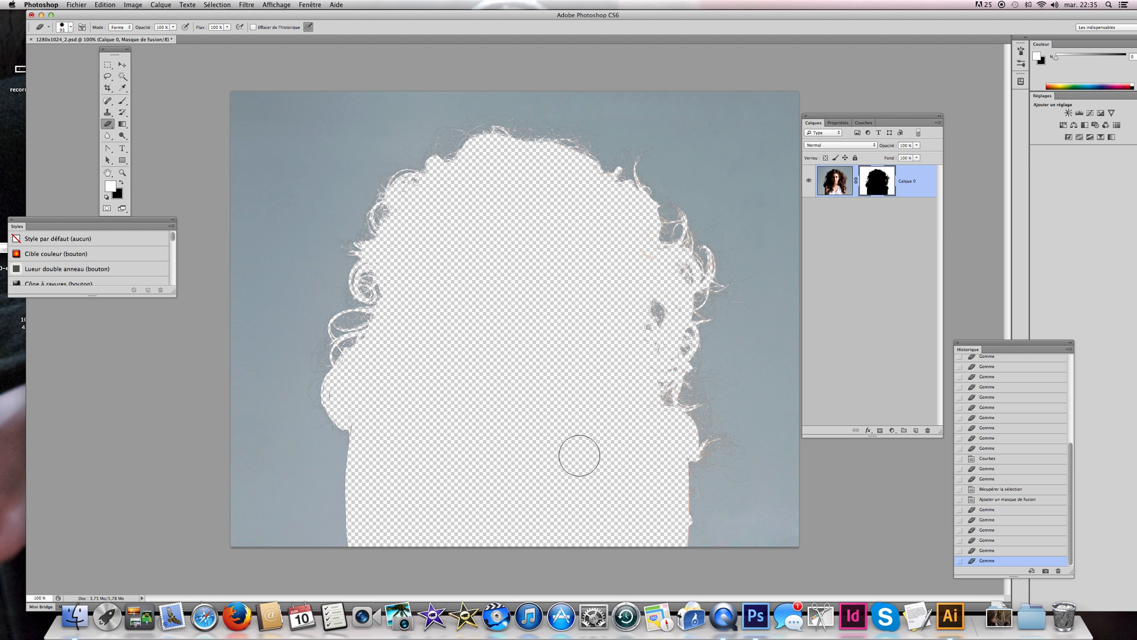
# Invert the Calque 0 layer mask to show the woman and hide the background, check the mask properties, and switch to the Move tool
pyautogui.press('super+i')
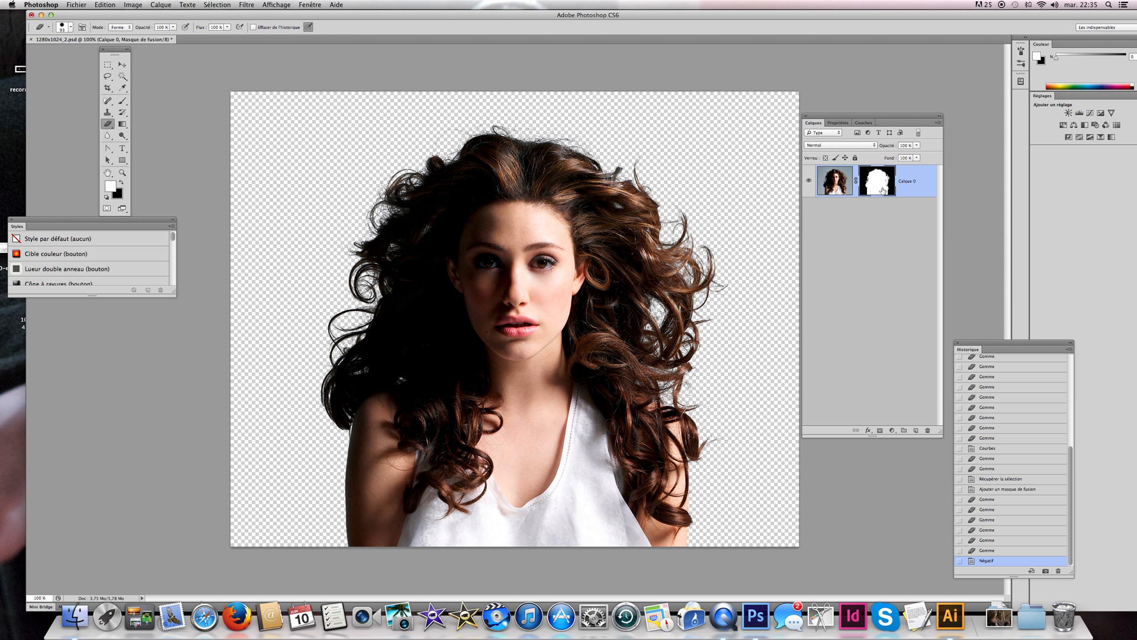
pyautogui.doubleClick(879, 188)
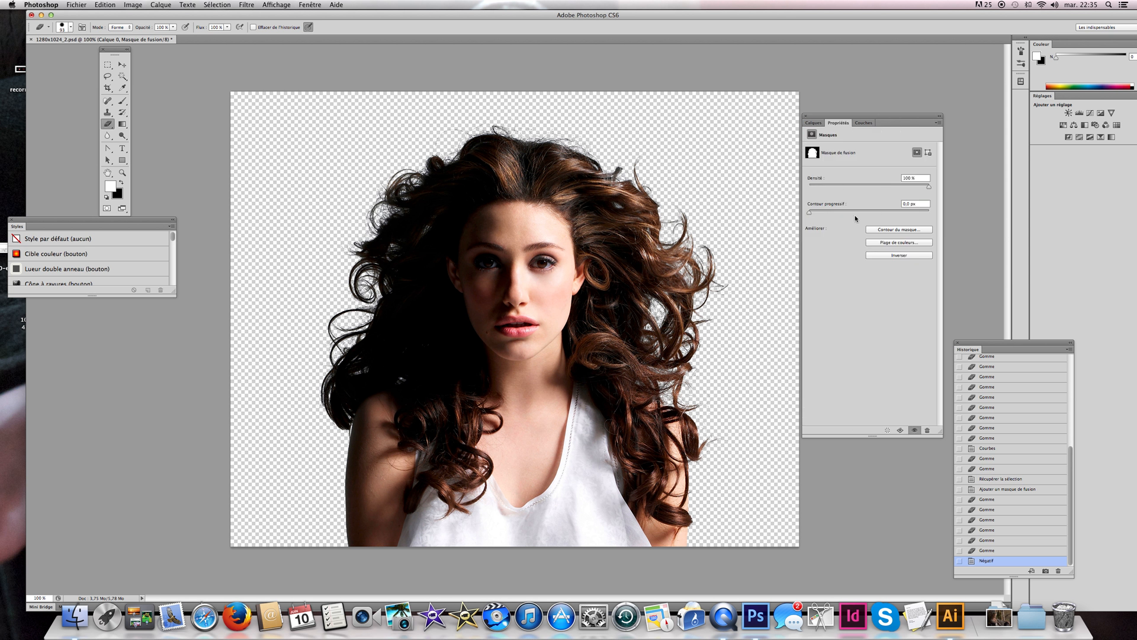
pyautogui.click(813, 123)
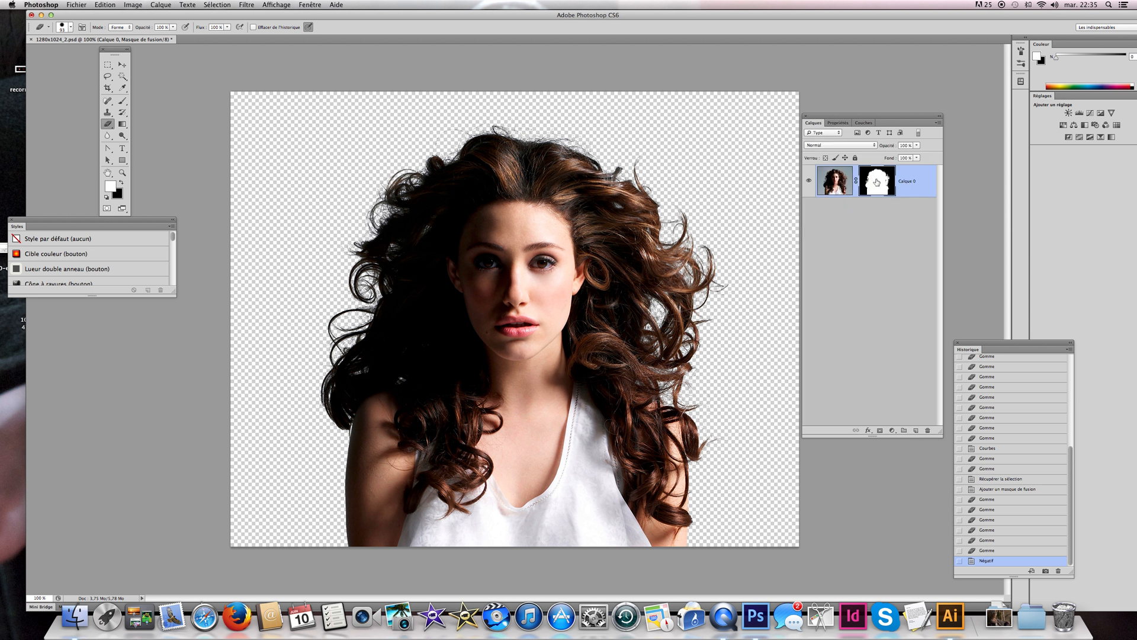
pyautogui.click(122, 65)
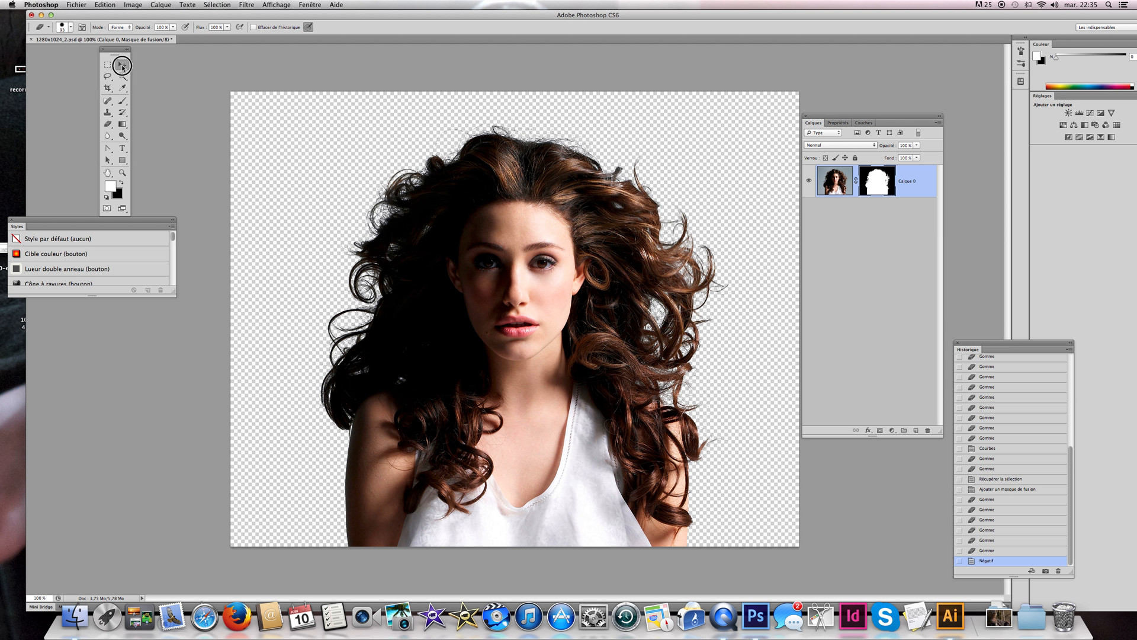